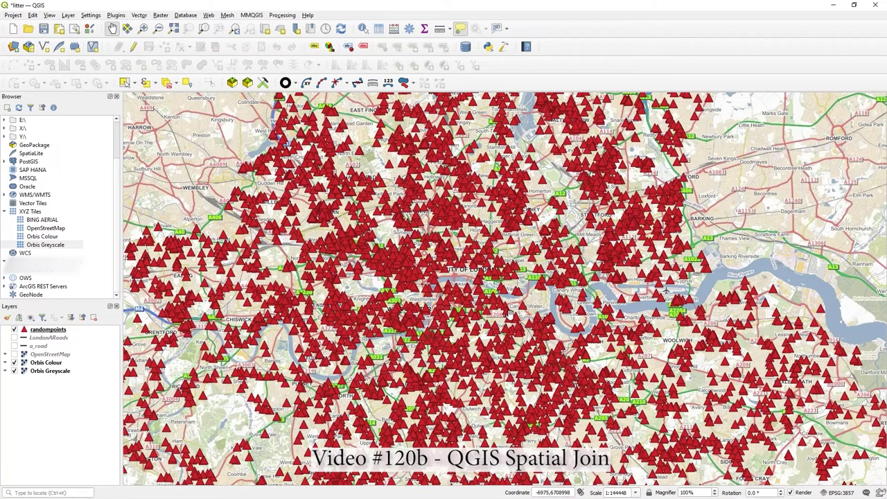
Turn on the LondonARoads layer, select it, and activate the Identify Features tool
mouse_move(486, 291)
left_mouse_down()
mouse_move(481, 273)
mouse_move(496, 283)
left_mouse_up()
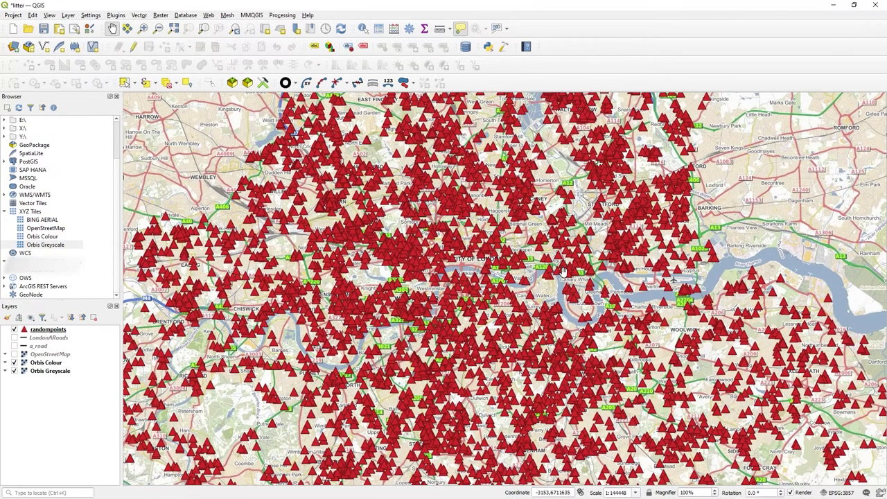
mouse_move(442, 263)
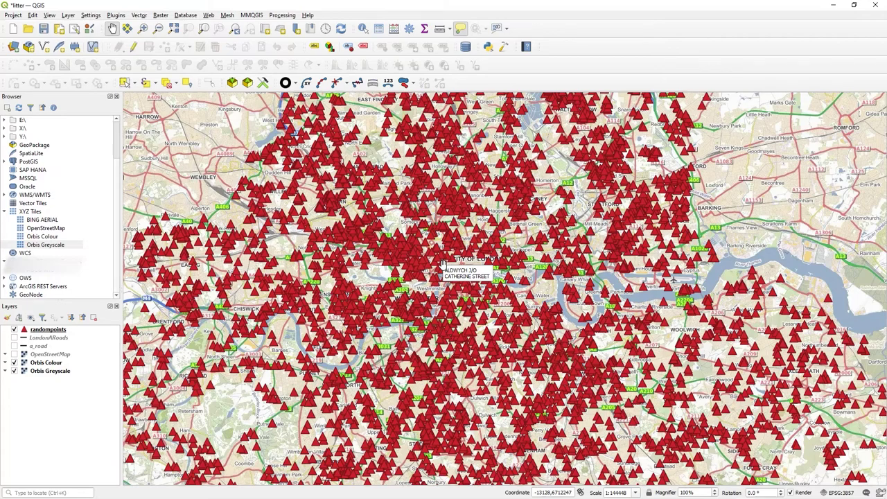
left_click(45, 338)
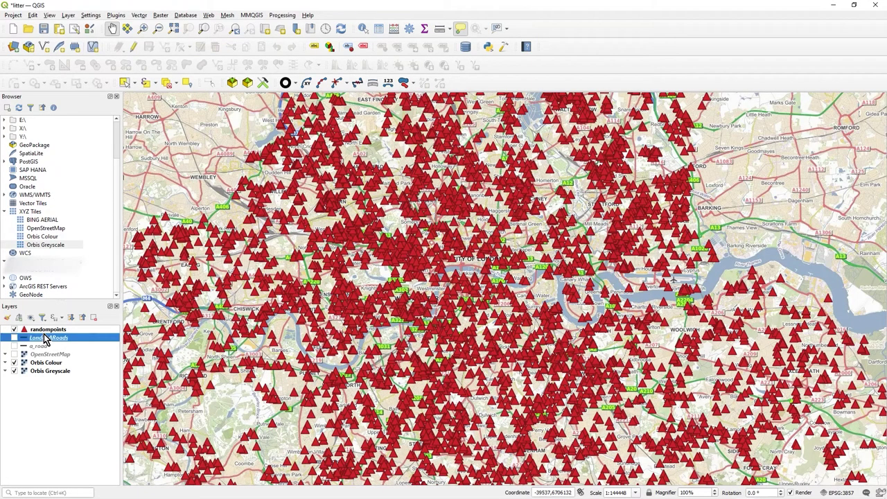
left_click(44, 330)
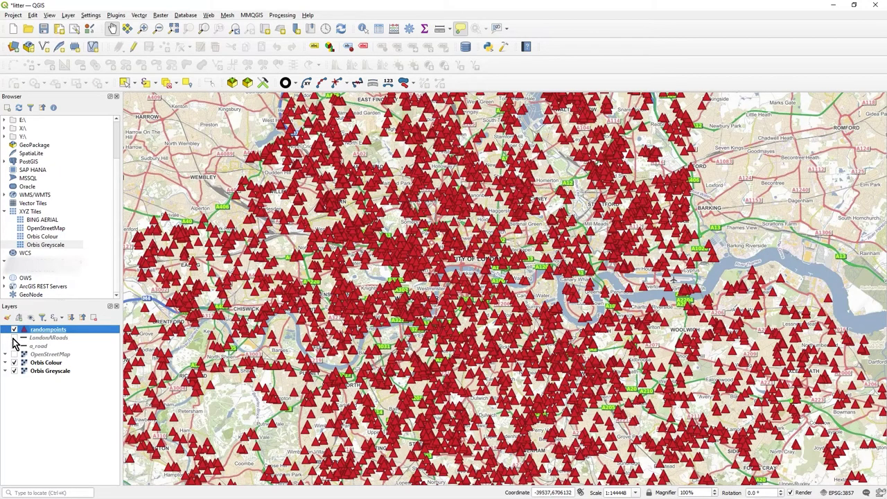
left_click(14, 337)
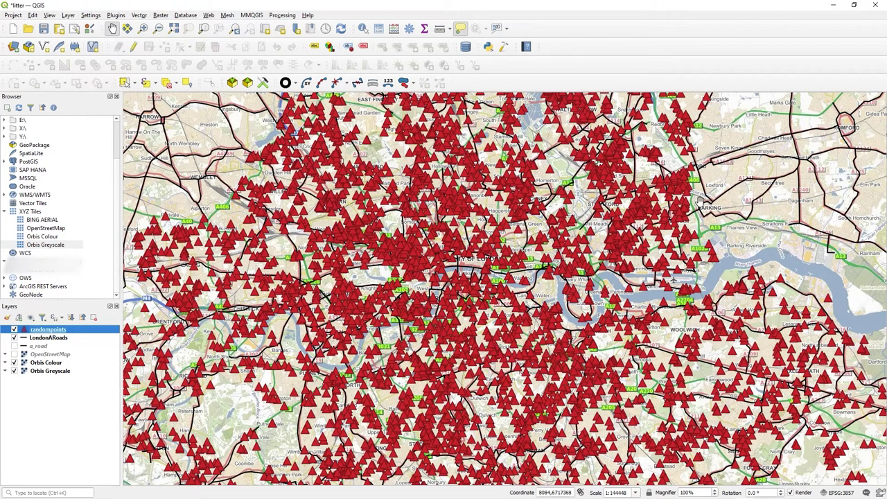
left_click(46, 338)
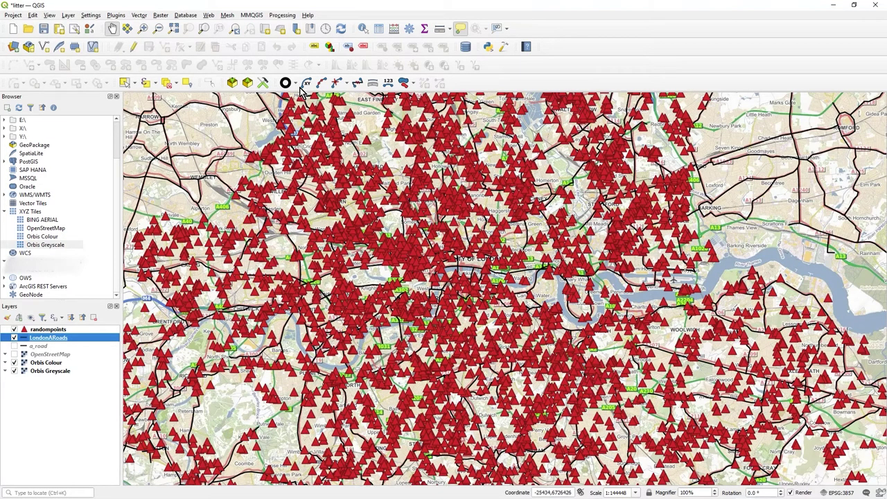
left_click(363, 29)
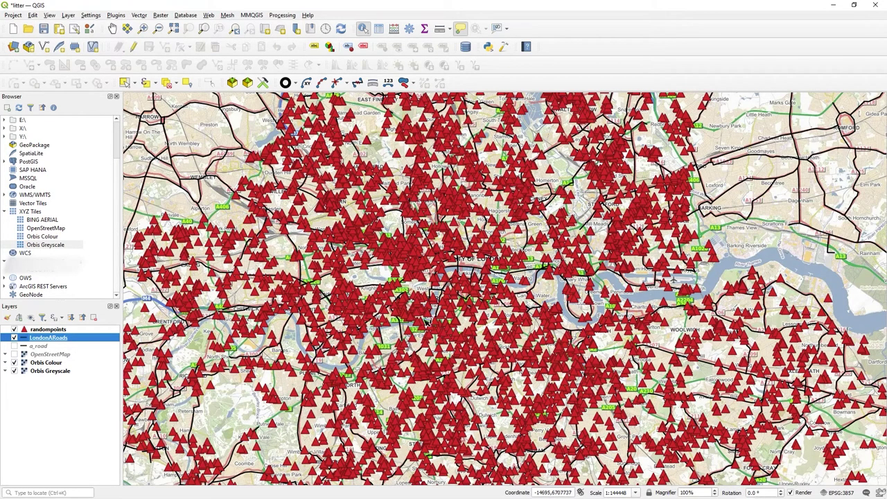
left_click(729, 194)
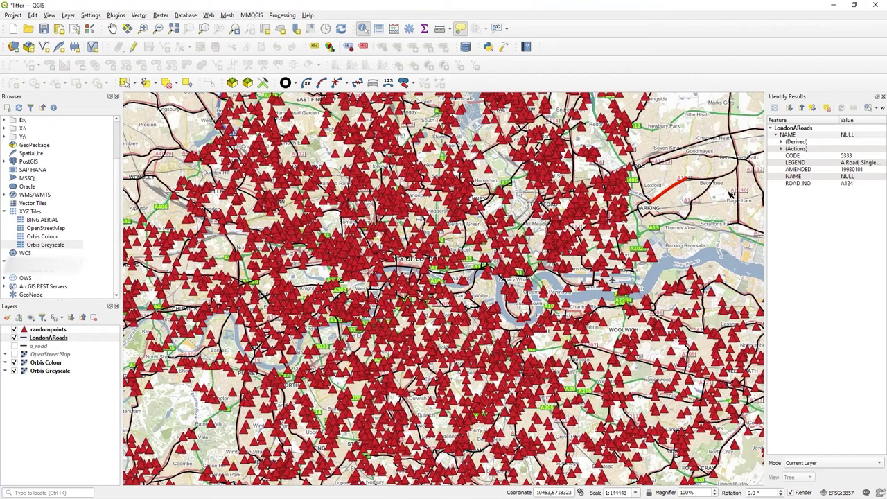
left_click(796, 184)
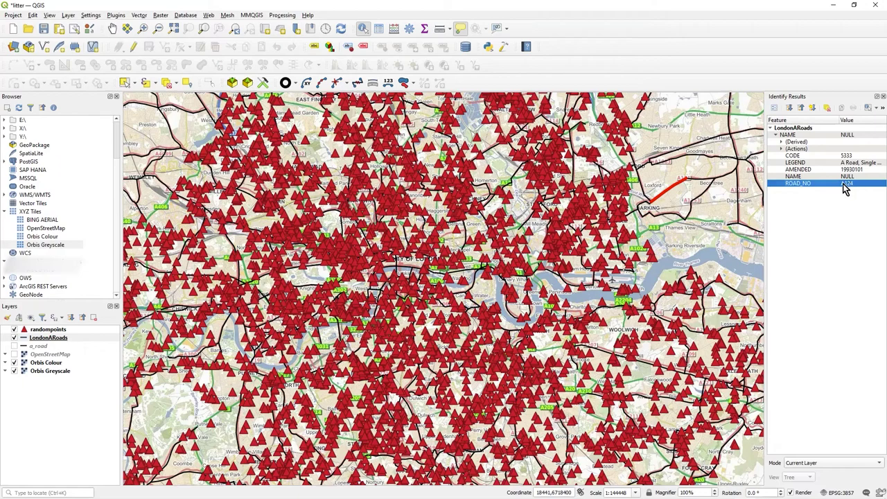
left_click(476, 282)
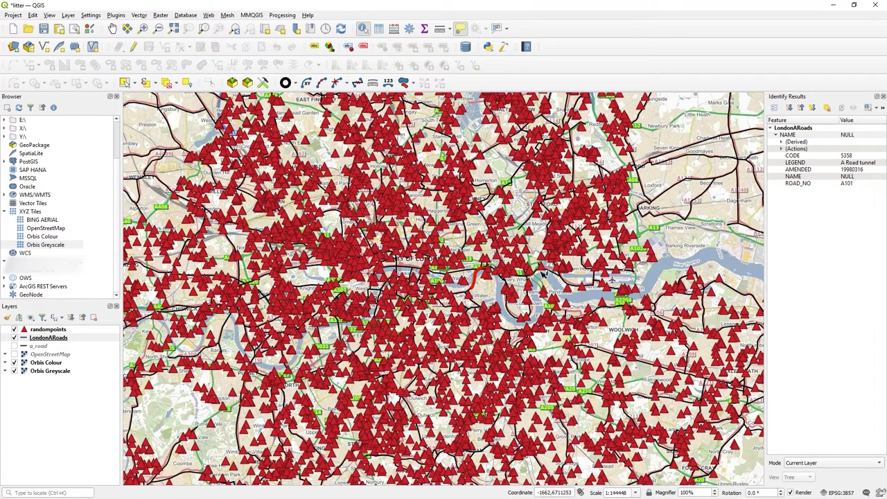
left_click(846, 184)
left_click(882, 97)
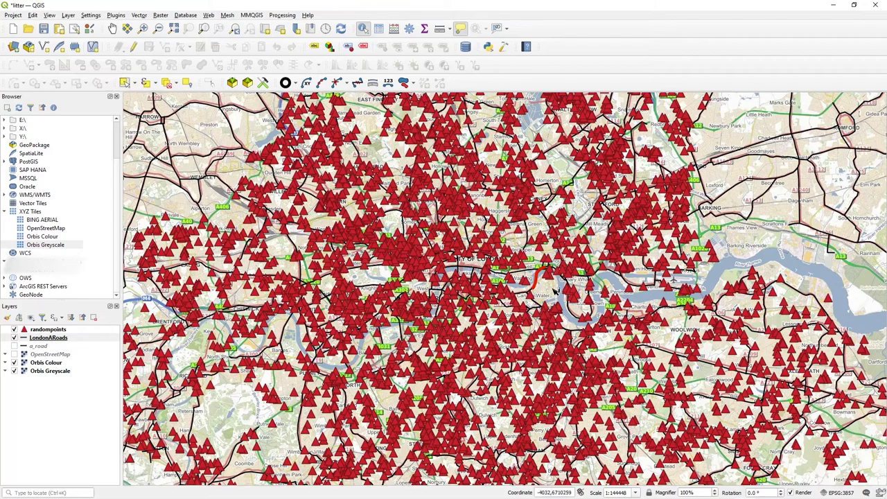
left_click(555, 291)
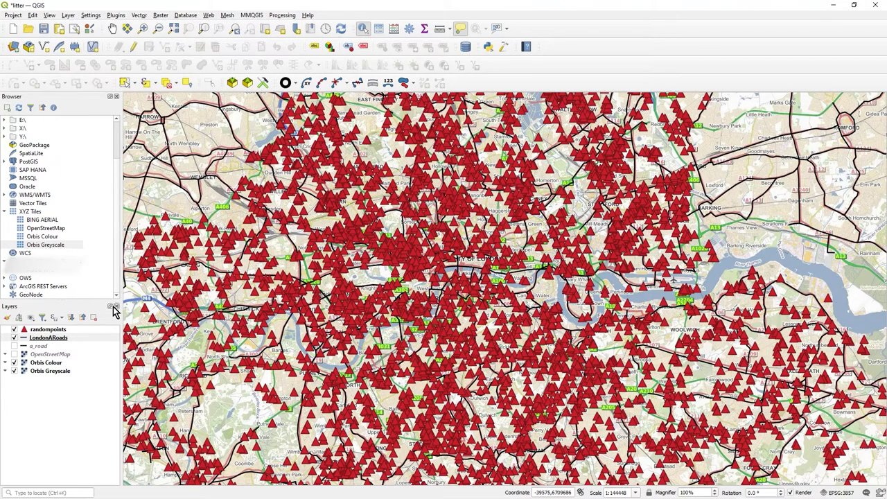
left_click(54, 331)
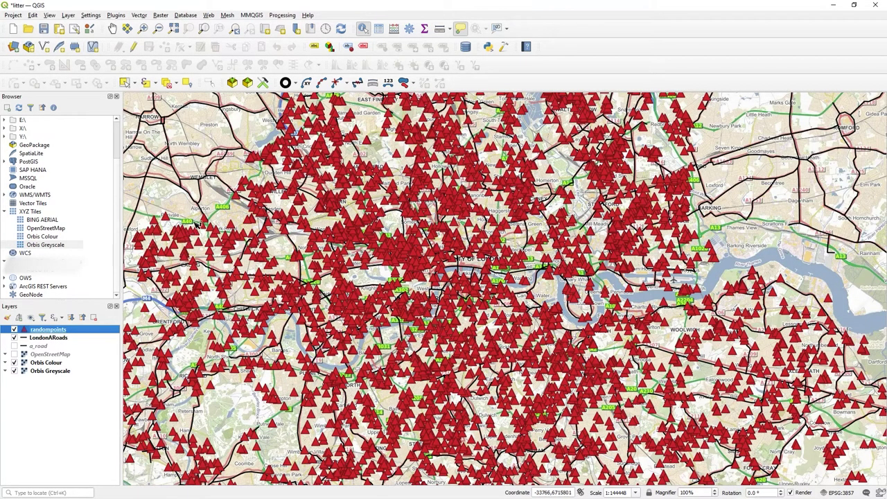
left_click(202, 220)
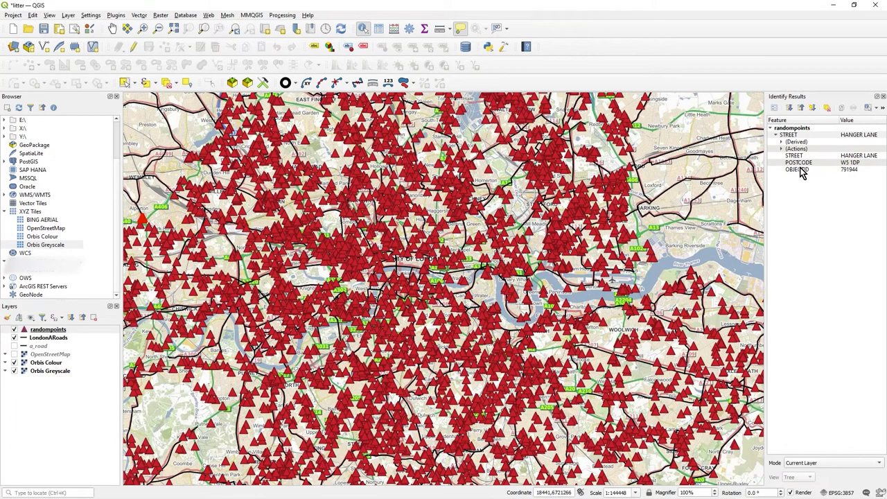
left_click(882, 97)
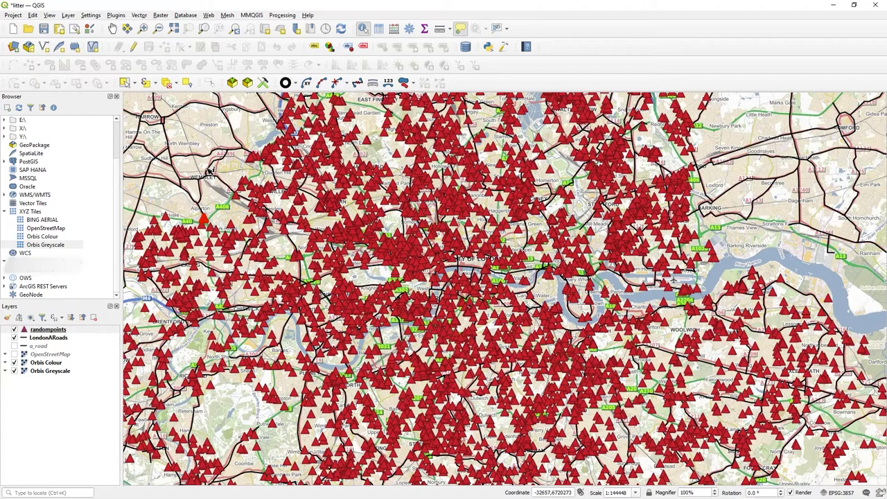
scroll(436, 302, "down", 2)
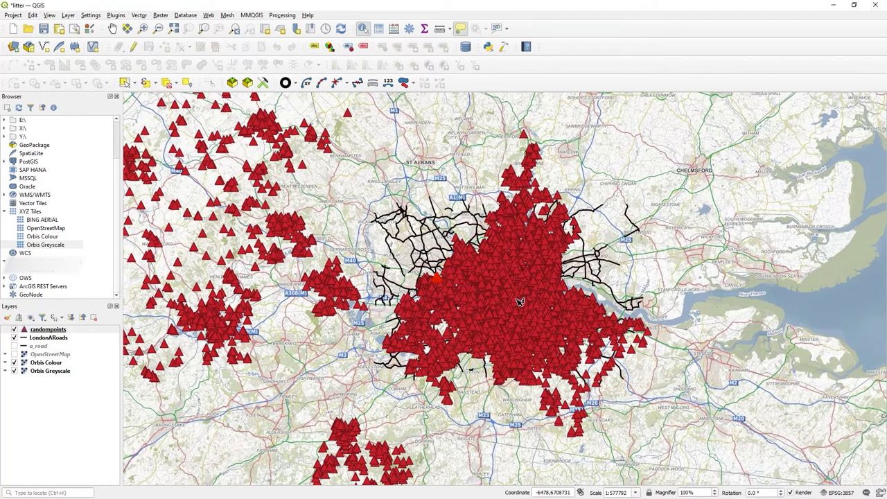
scroll(516, 301, "up", 1)
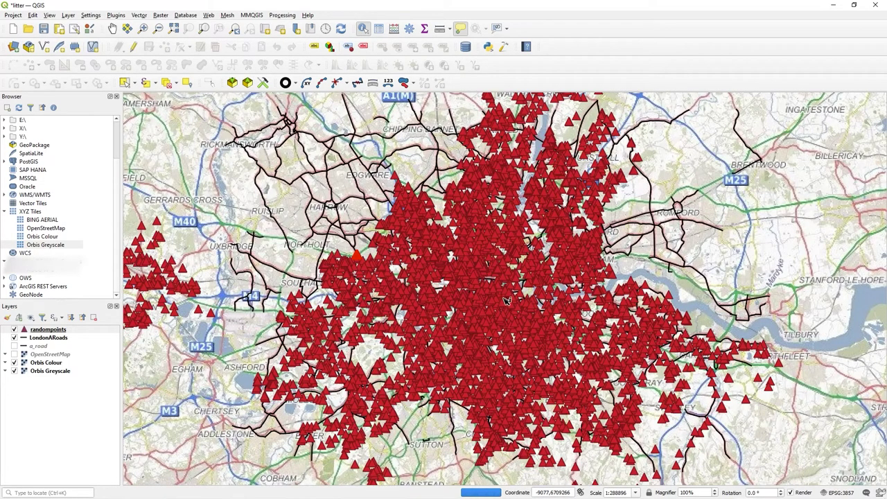
scroll(496, 346, "up", 1)
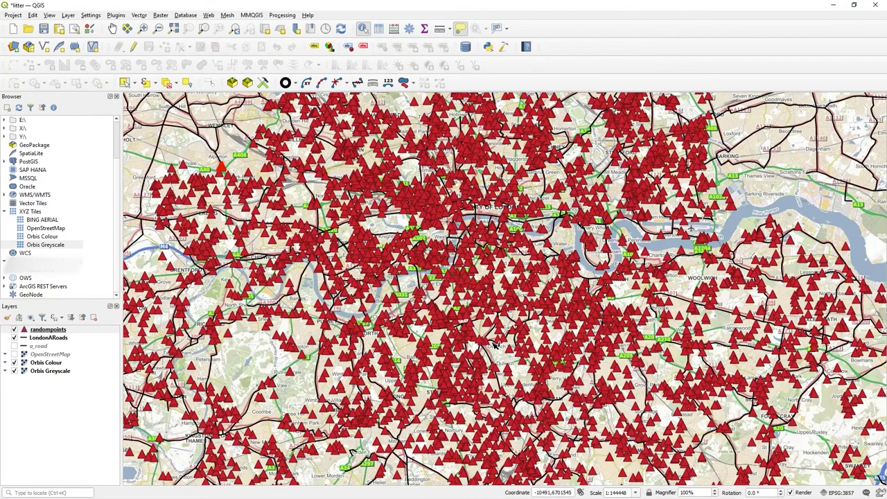
scroll(496, 346, "down", 1)
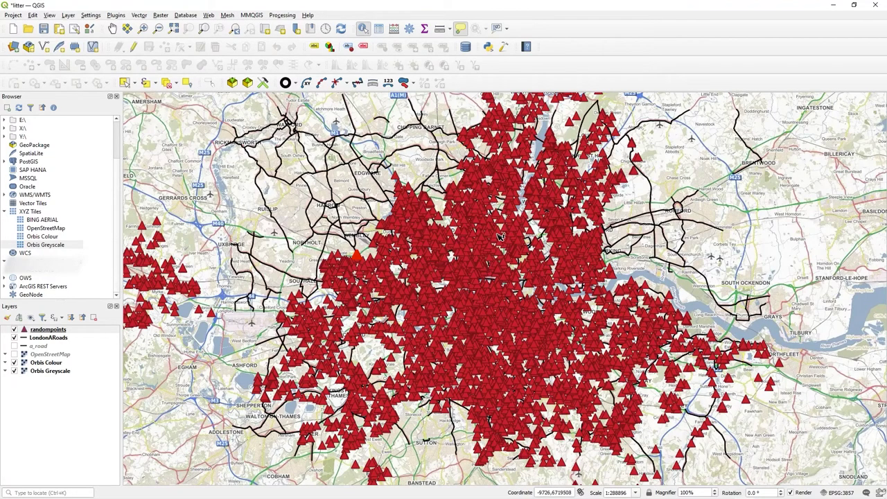
mouse_move(498, 236)
scroll(478, 261, "up", 1)
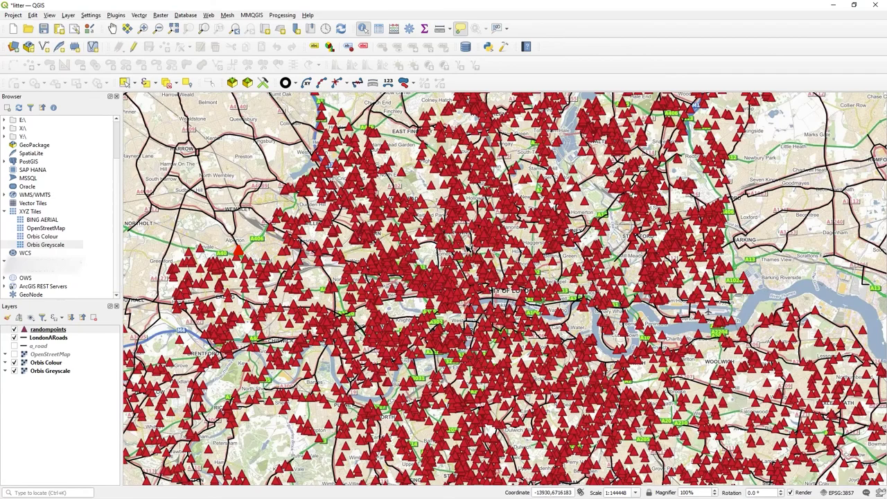
left_click(50, 338)
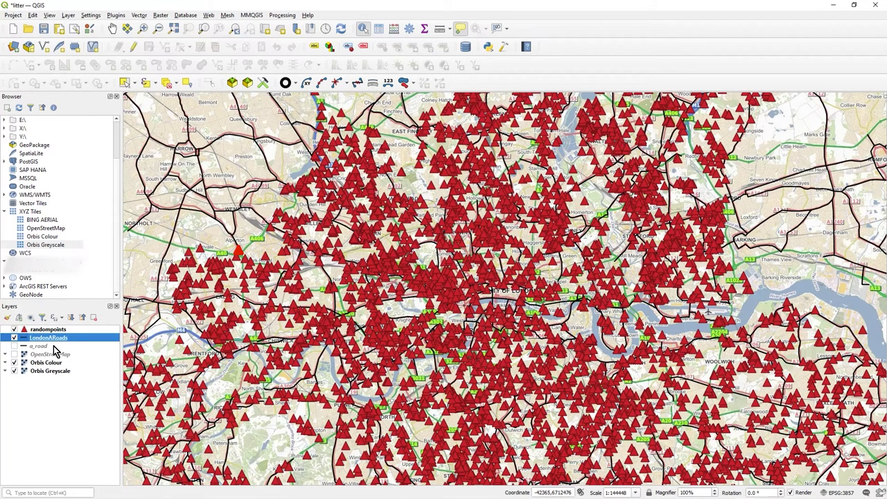
left_click(49, 330)
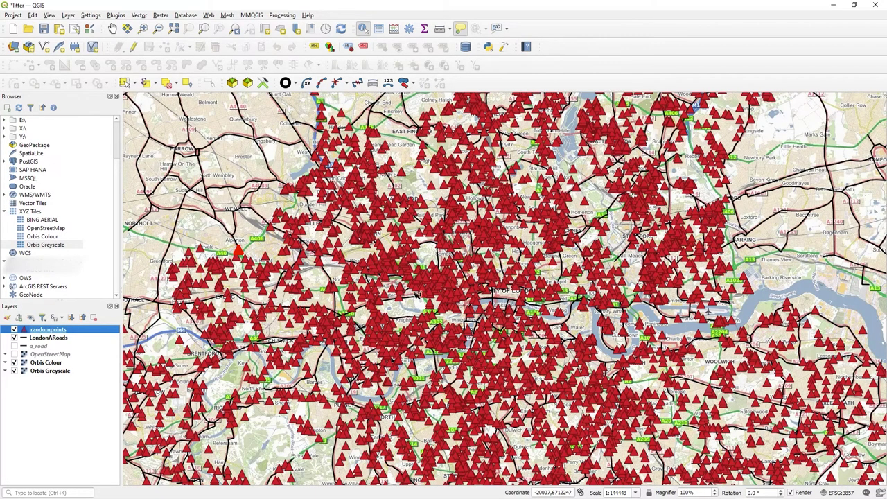
Open the Buffer tool with LondonARoads as the input layer
mouse_move(398, 276)
left_click(139, 15)
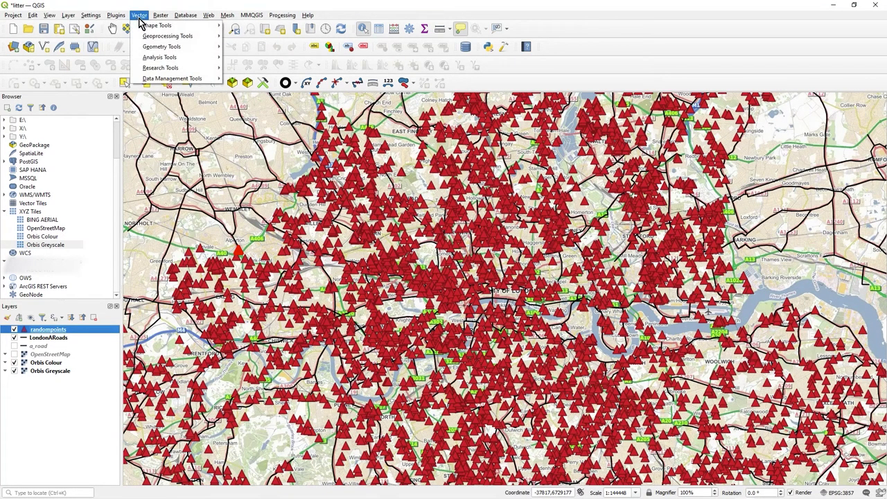
mouse_move(142, 29)
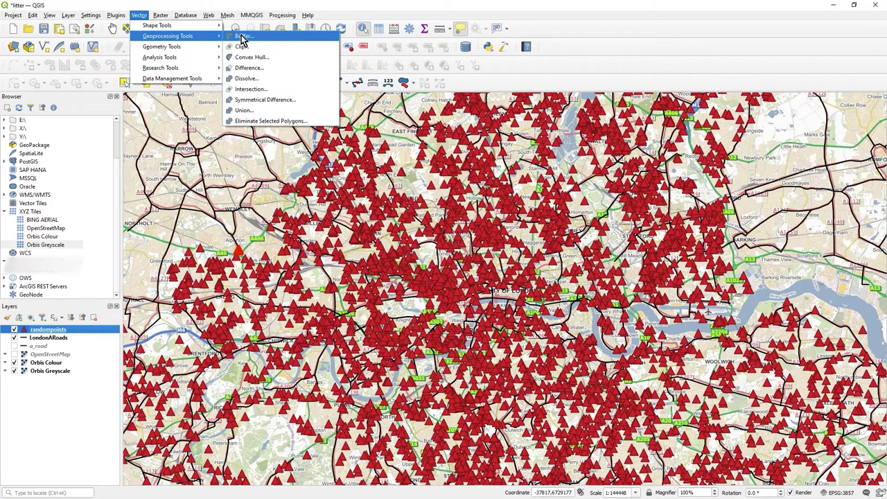
left_click(240, 37)
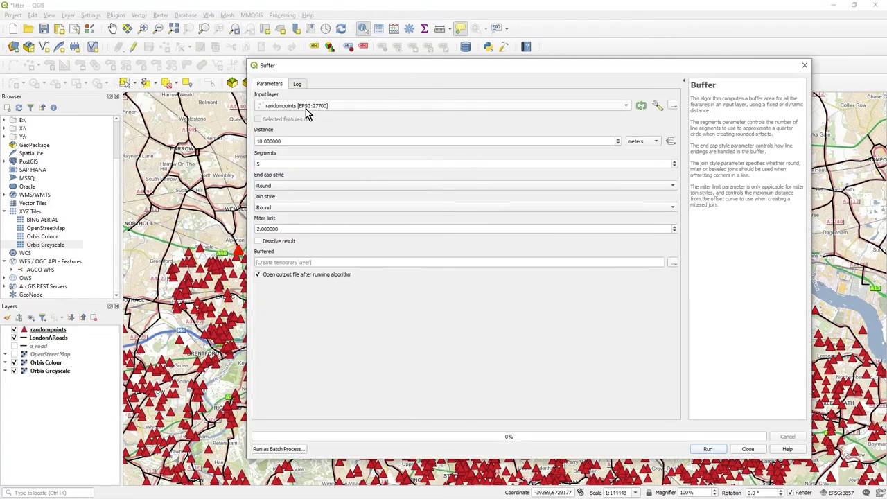
left_click(306, 107)
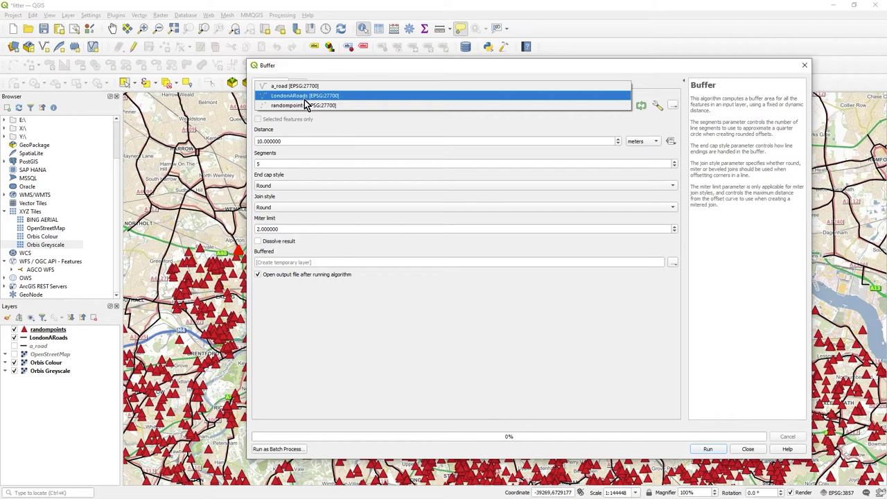
left_click(305, 97)
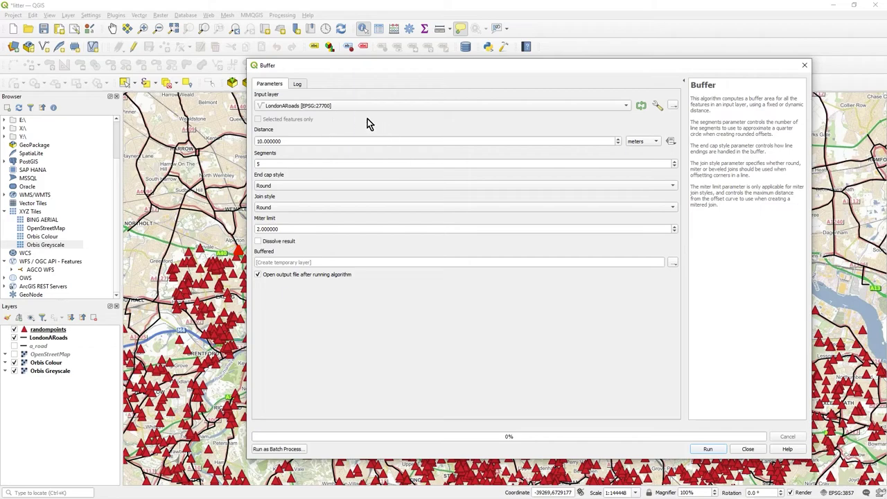
Change the buffer distance from 10 to 50, keeping meters as the unit
left_click_drag(298, 140, 219, 138)
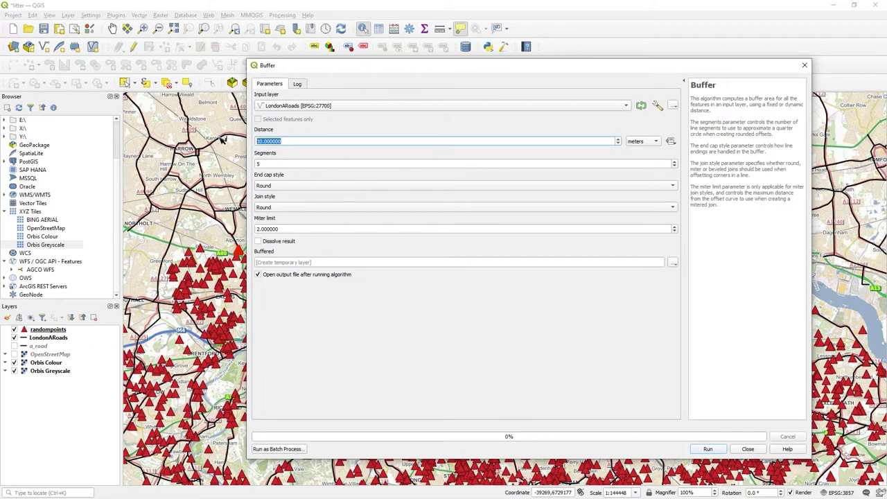
type("50")
left_click(644, 142)
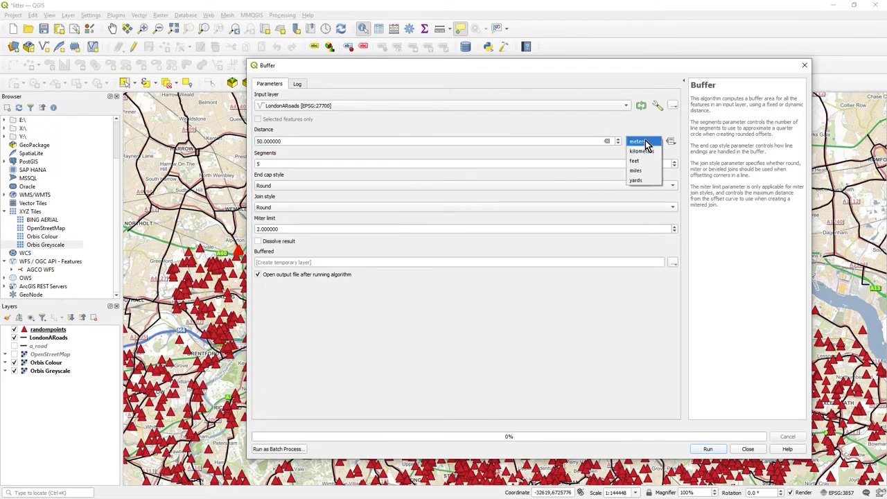
left_click(644, 142)
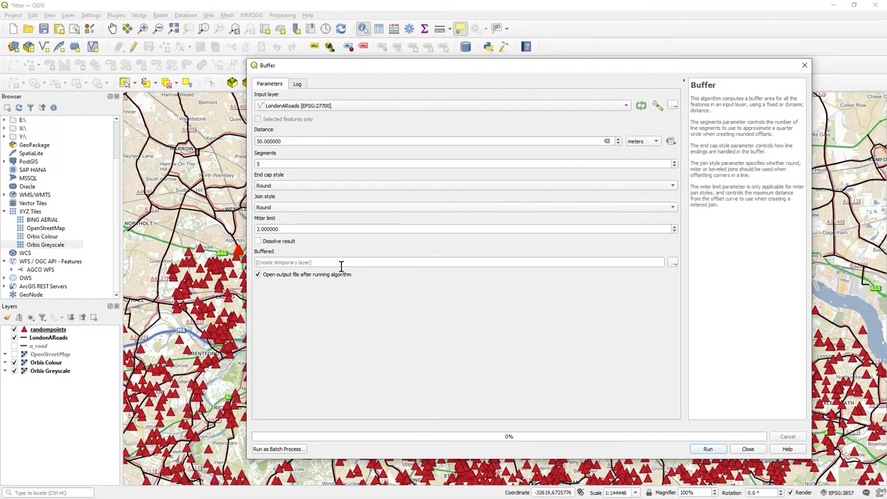
left_click(671, 141)
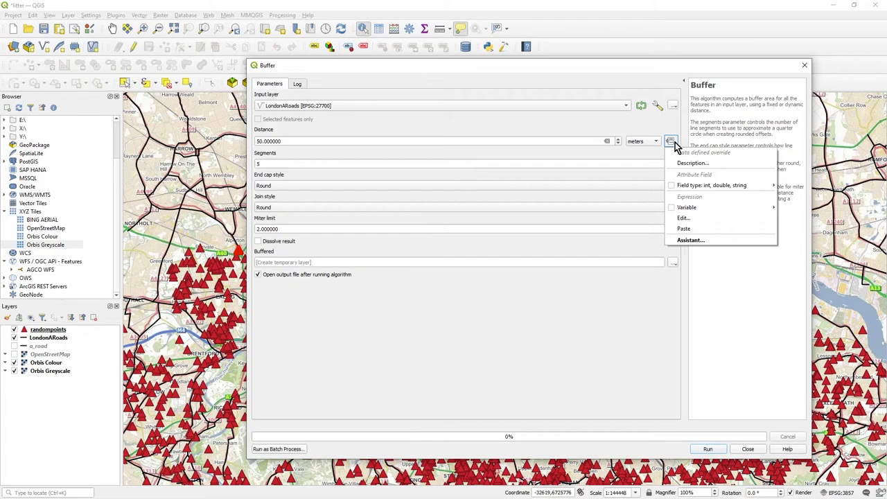
left_click(561, 125)
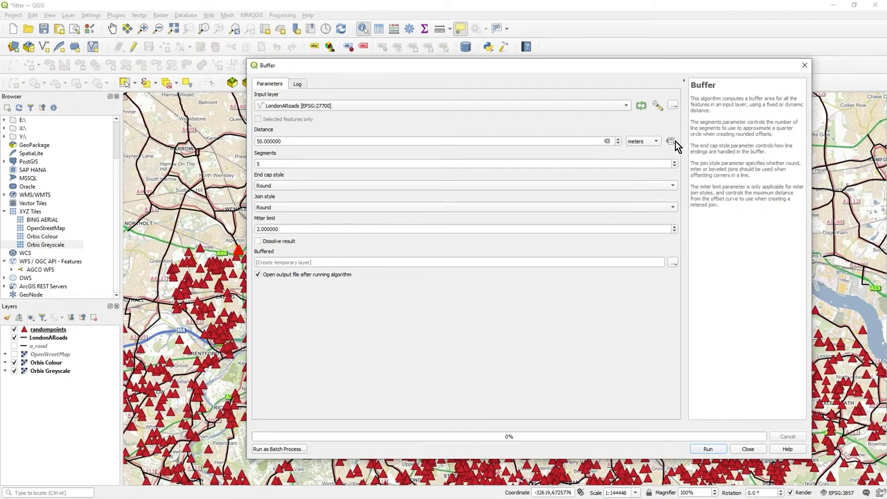
left_click(286, 264)
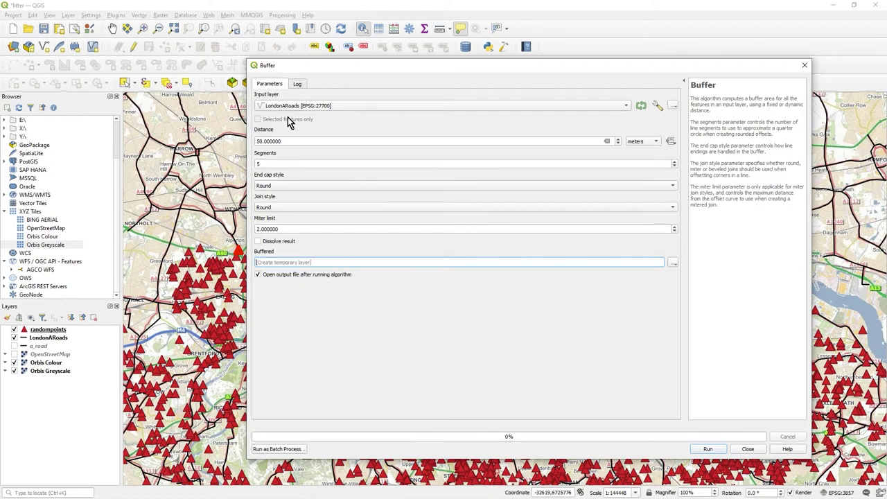
Set the Buffered output path to the shapefile d:\temp\myroads50m.shp
type("d:\\temp\\myroads50m")
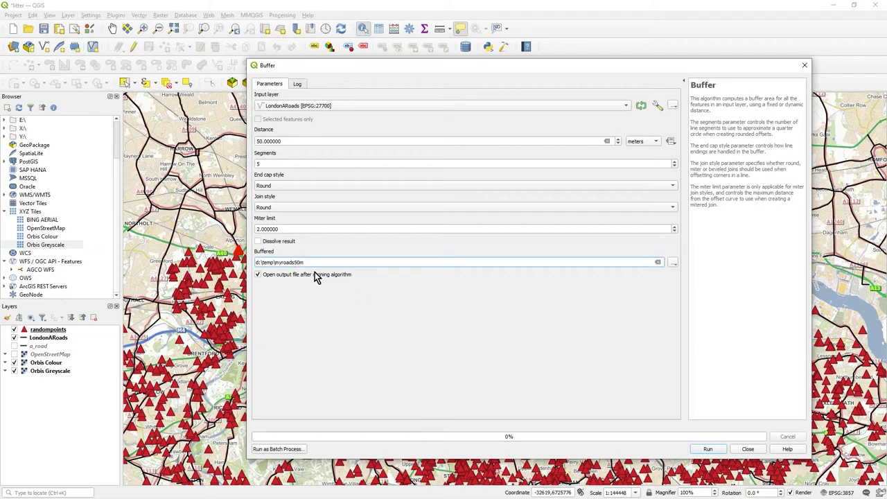
key("ctrl+a")
left_click(305, 262)
left_click(672, 263)
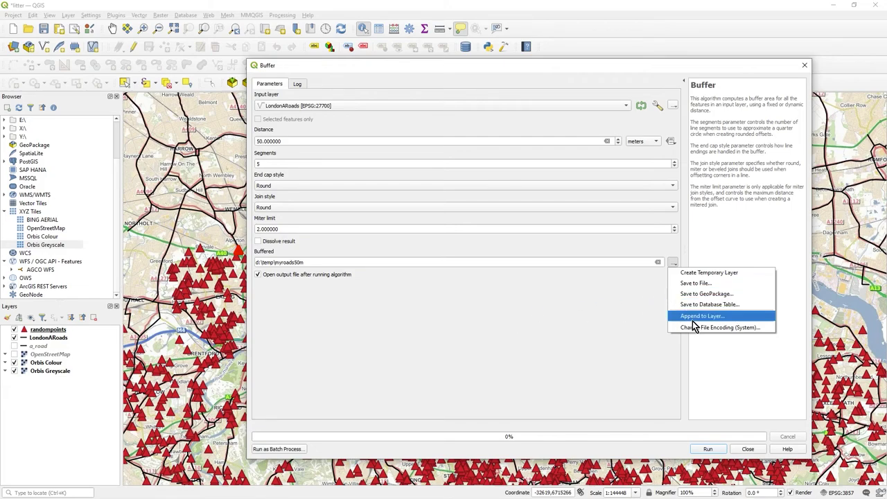
left_click(552, 319)
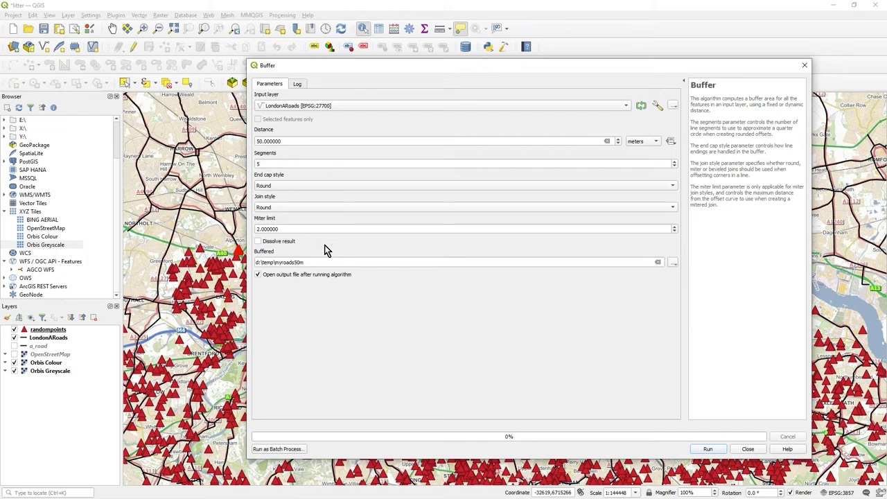
left_click(706, 449)
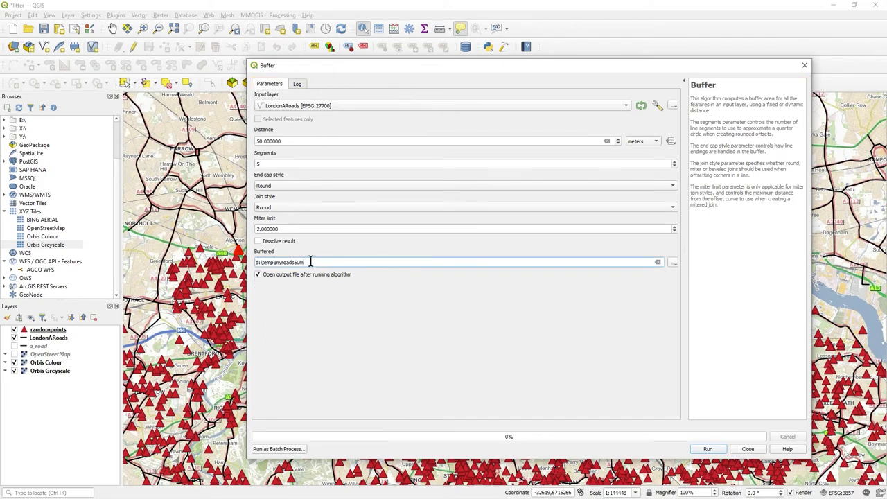
type(".")
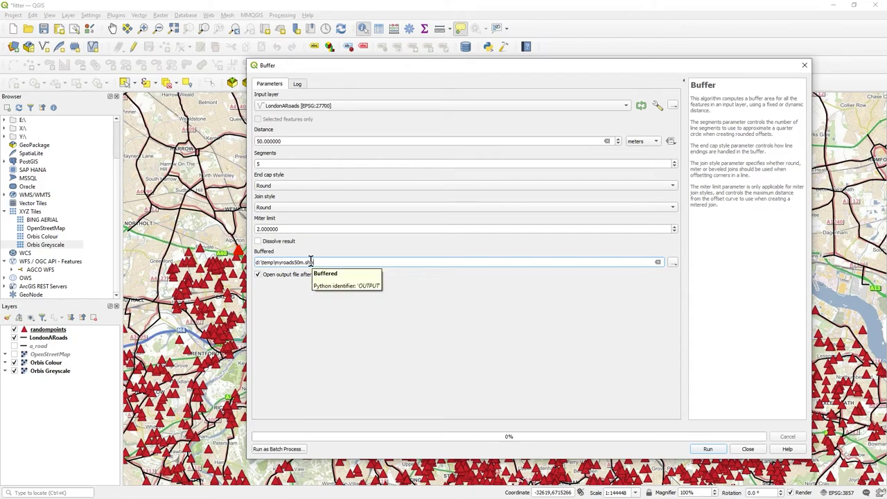
type("shp")
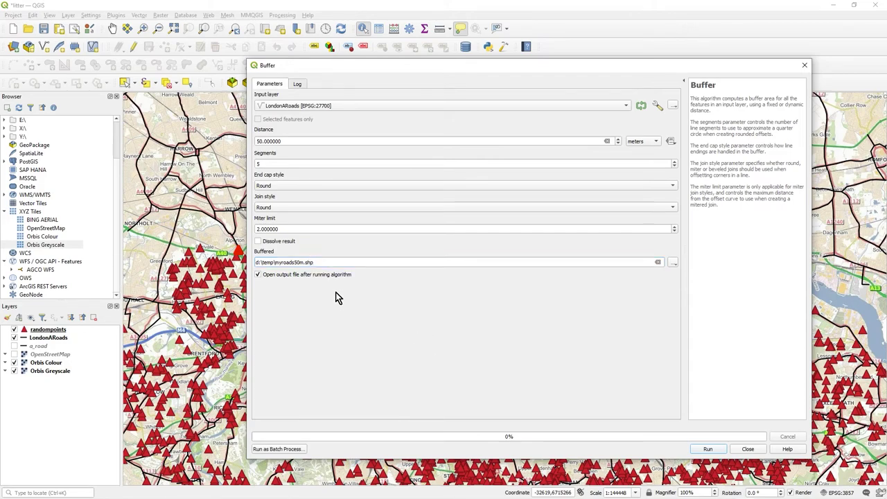
Run the 50 m buffer on LondonARoads to produce the myroads50m layer
left_click(297, 86)
left_click(275, 85)
left_click(718, 449)
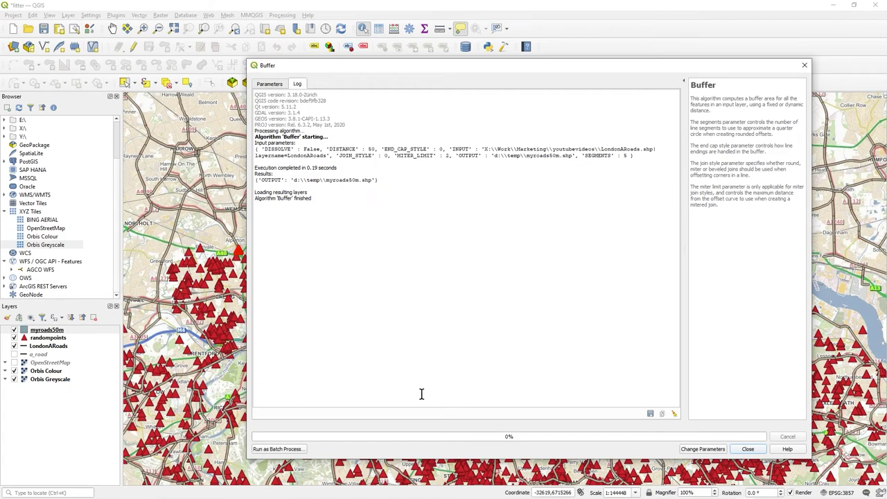
left_click(760, 449)
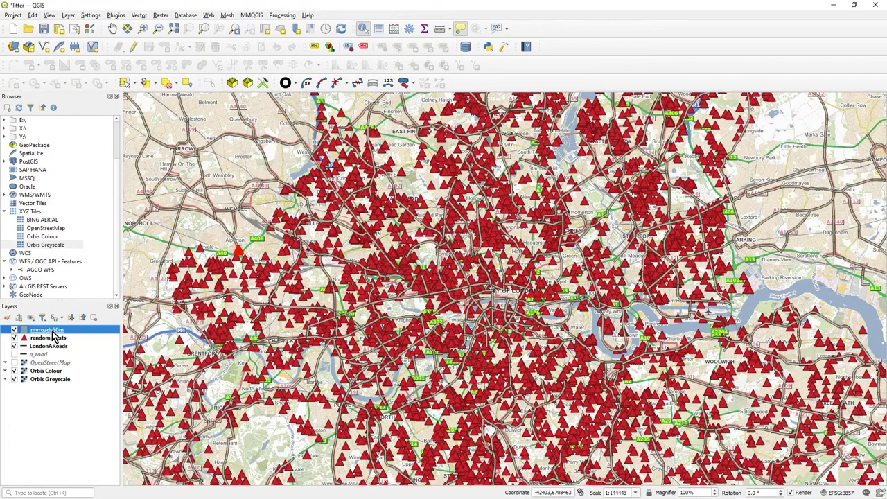
Move myroads50m below randompoints, inspect the buffers around central London, then show randompoints again
left_click_drag(52, 331, 57, 343)
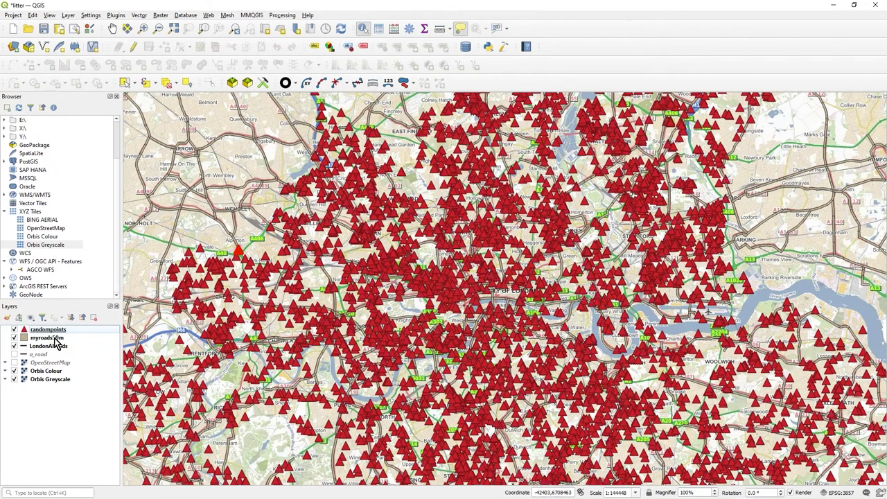
left_click(14, 330)
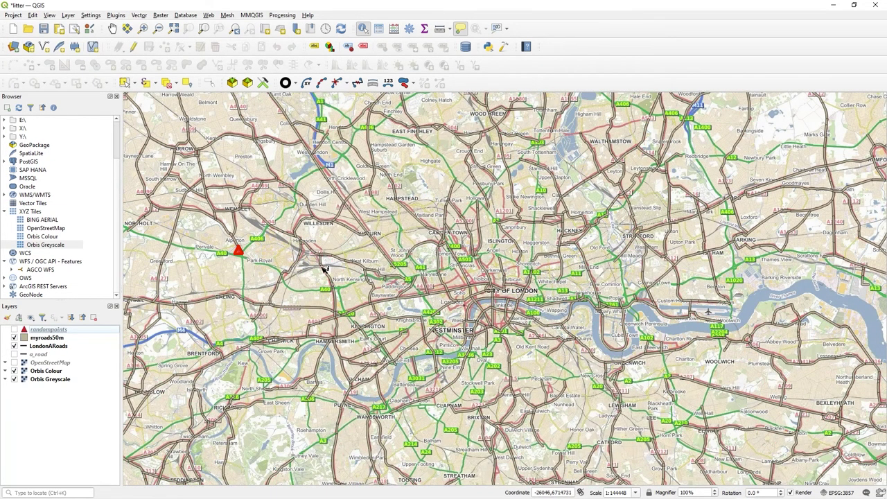
scroll(323, 269, "up", 2)
scroll(321, 266, "up", 1)
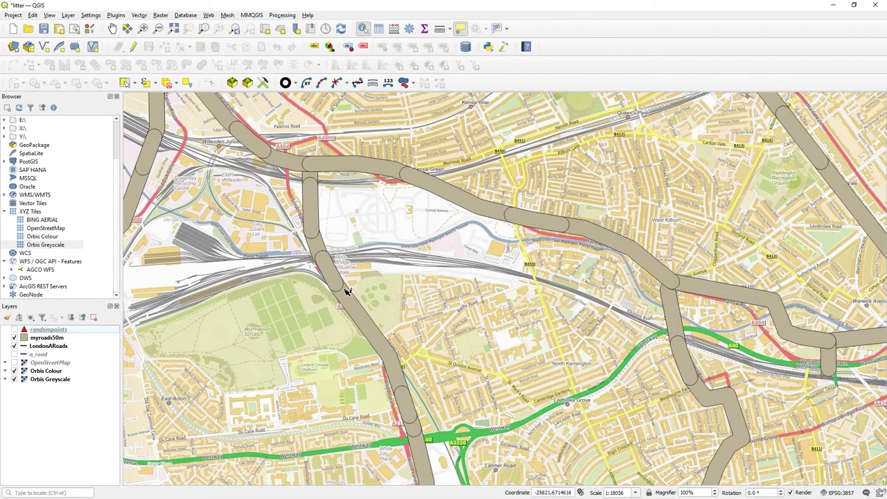
scroll(351, 266, "down", 1)
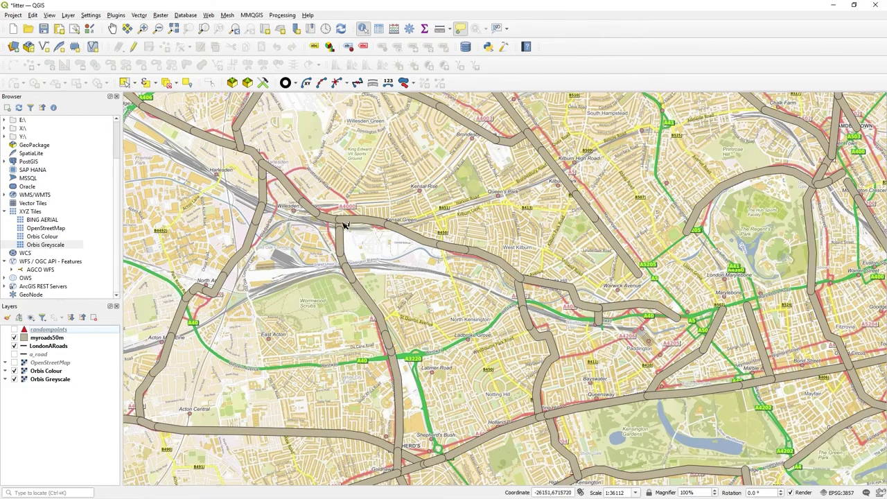
scroll(454, 308, "down", 1)
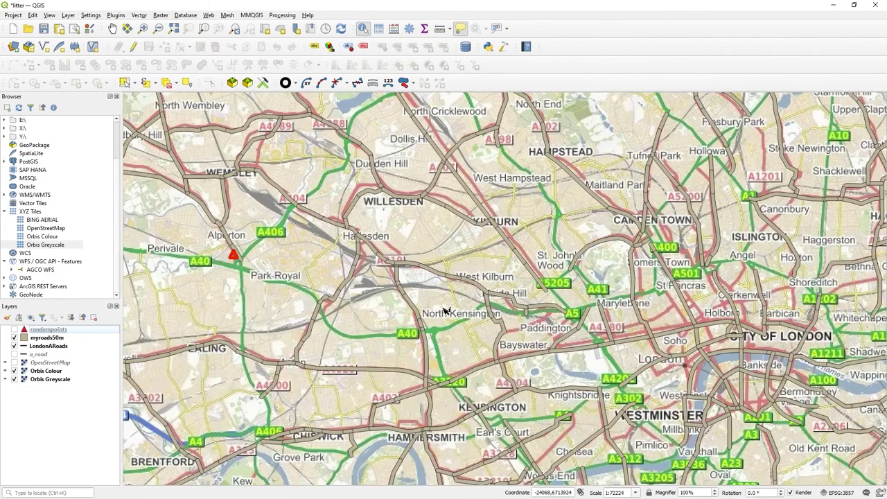
scroll(396, 201, "up", 1)
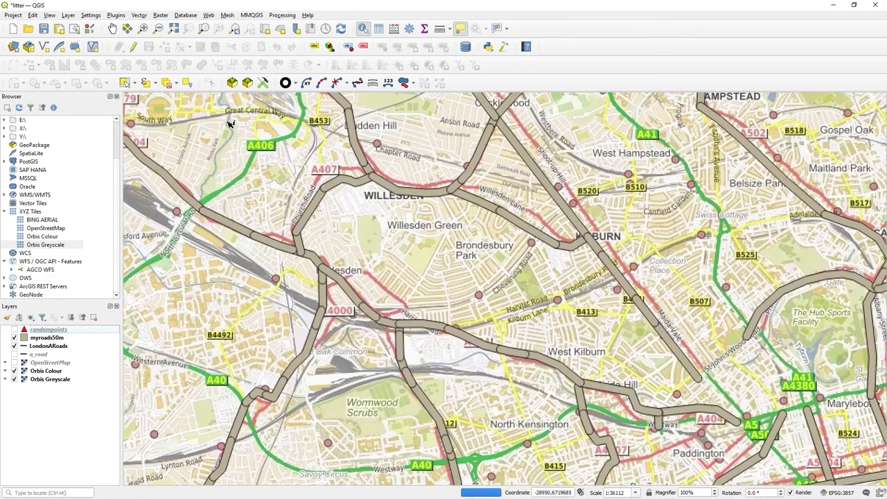
left_click(112, 28)
left_click_drag(717, 358, 599, 316)
scroll(456, 339, "down", 1)
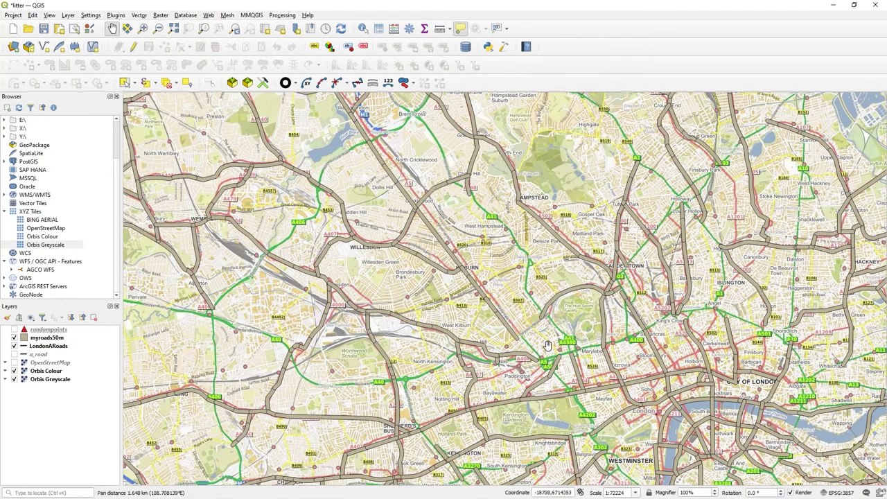
left_click_drag(533, 338, 453, 278)
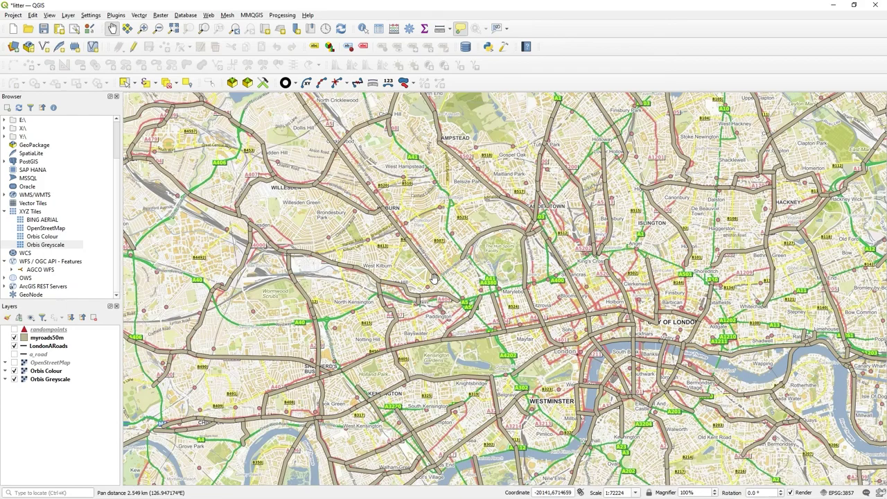
scroll(449, 294, "down", 1)
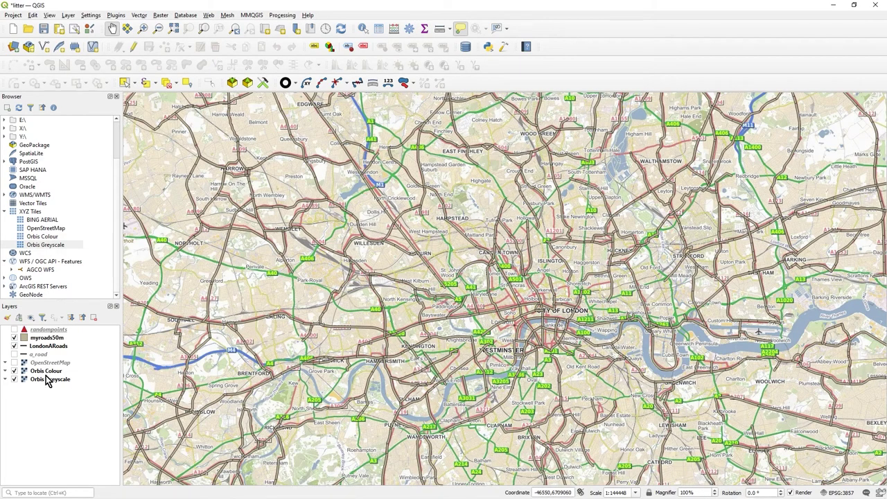
left_click(14, 330)
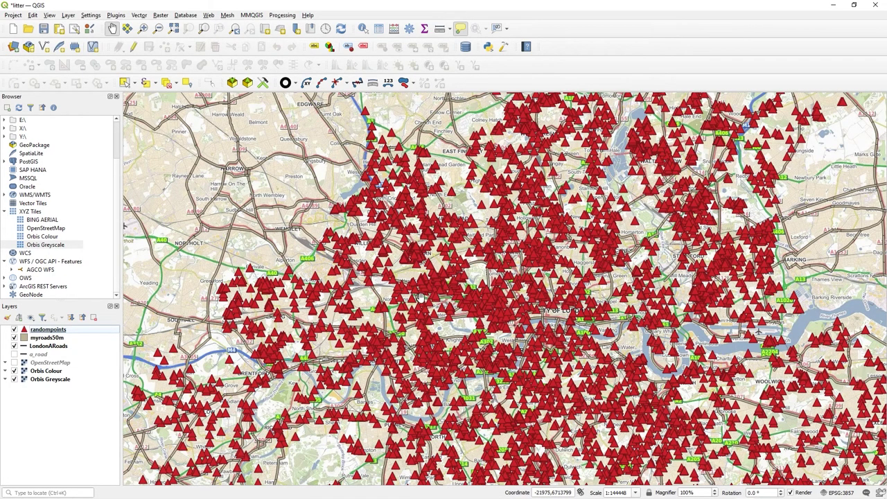
Open Join Attributes by Location with randompoints as base layer and myroads50m as join layer
left_click(140, 16)
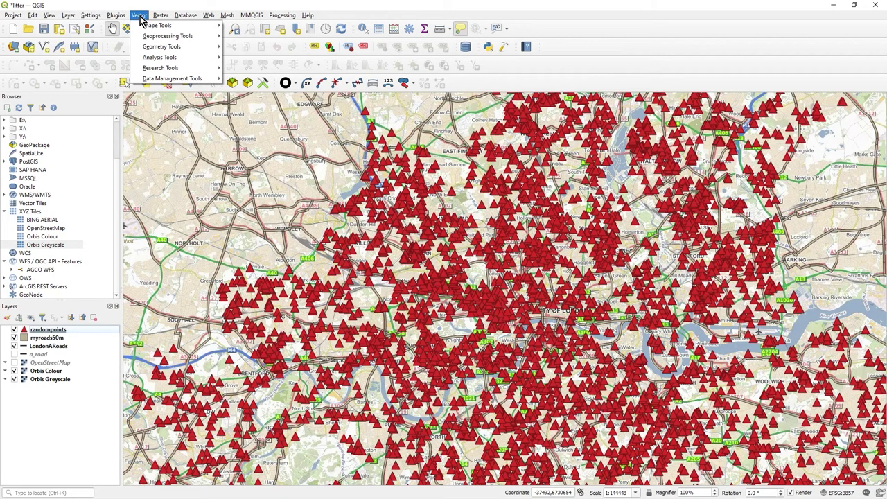
mouse_move(168, 80)
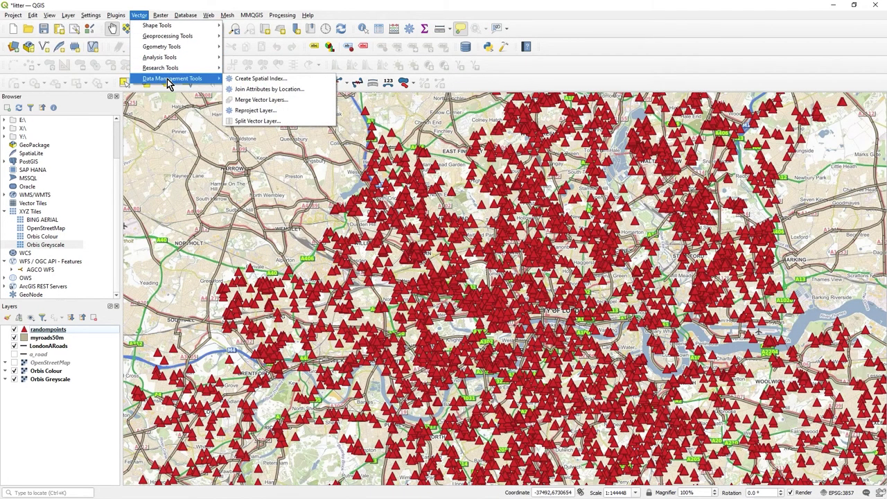
left_click(296, 94)
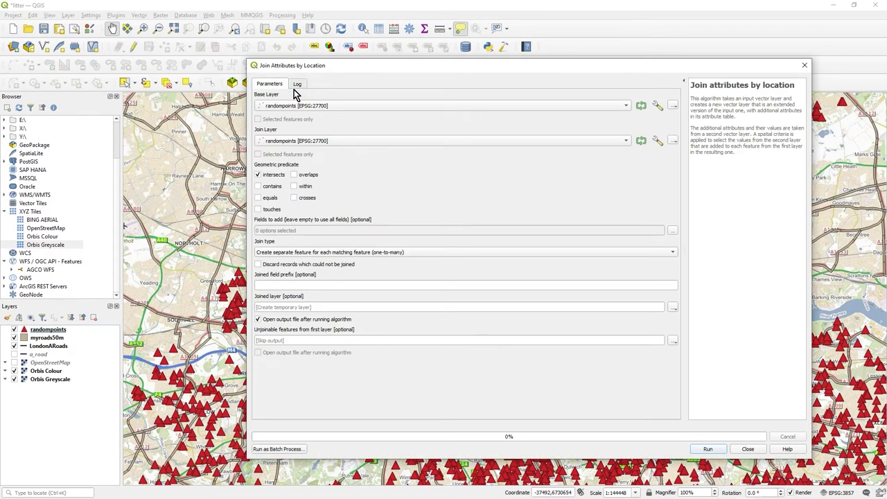
left_click(299, 142)
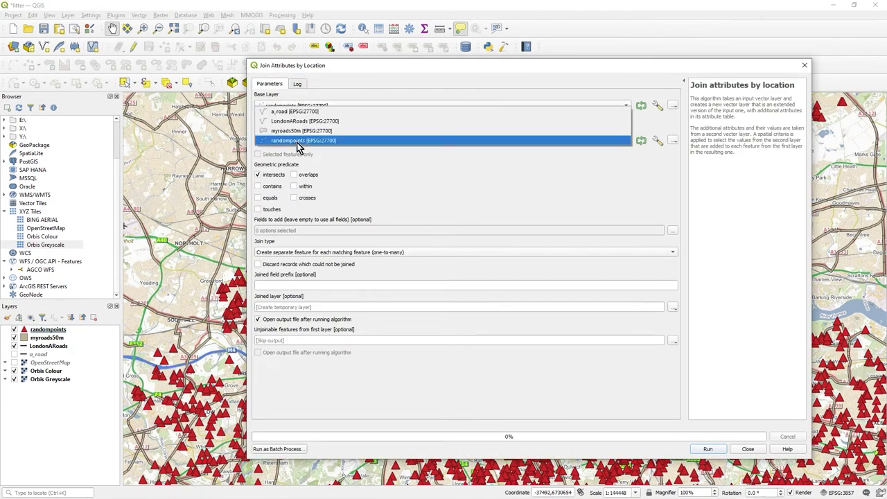
left_click(337, 130)
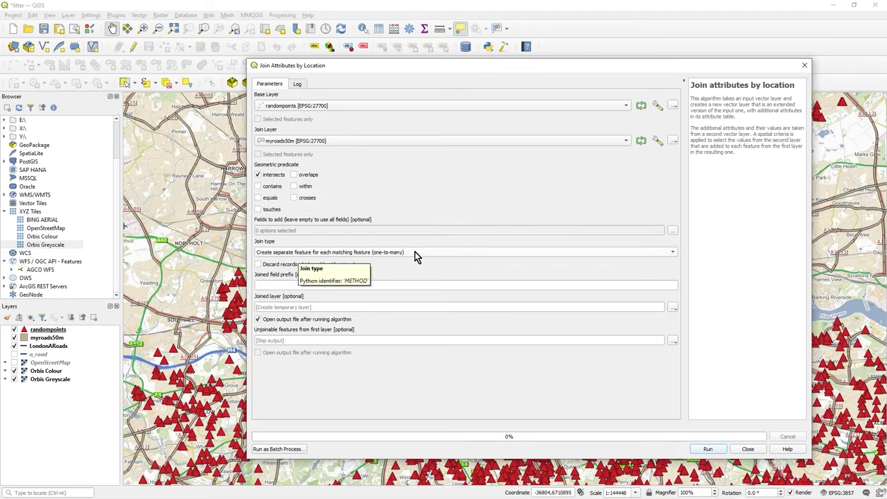
Limit the fields to add to ROAD_NO and set the join type to one-to-one
left_click(672, 230)
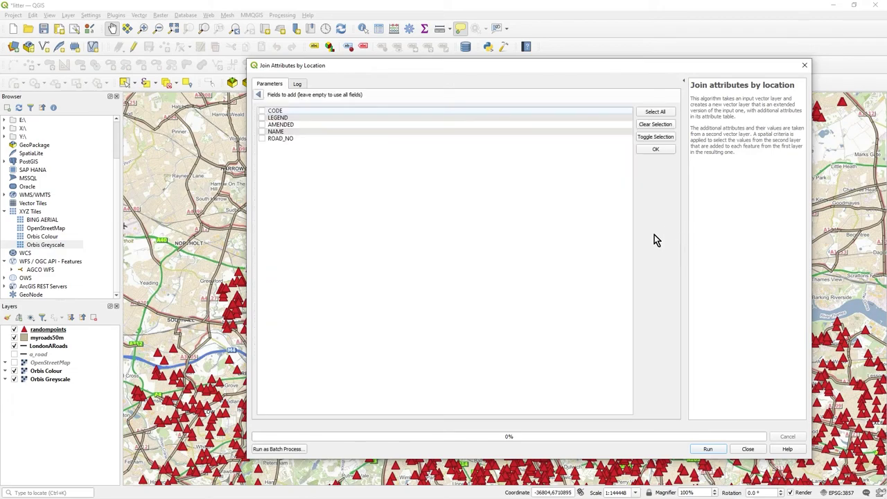
left_click(261, 139)
left_click(294, 139)
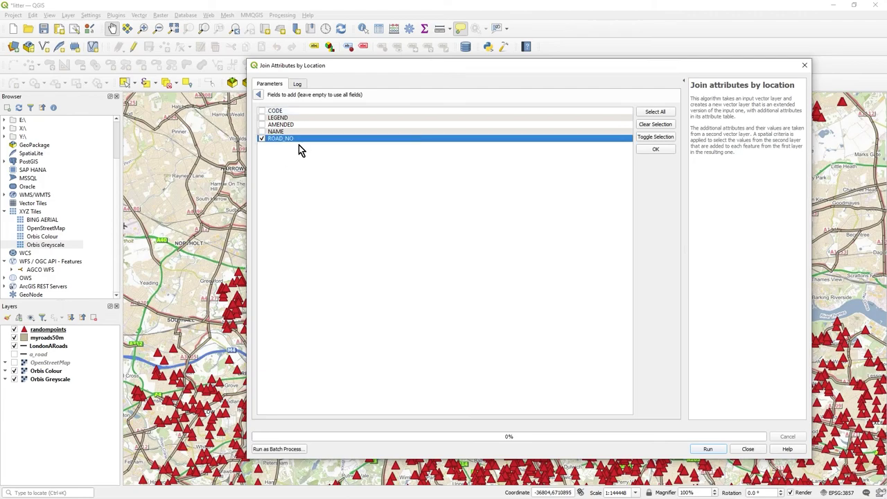
left_click(258, 96)
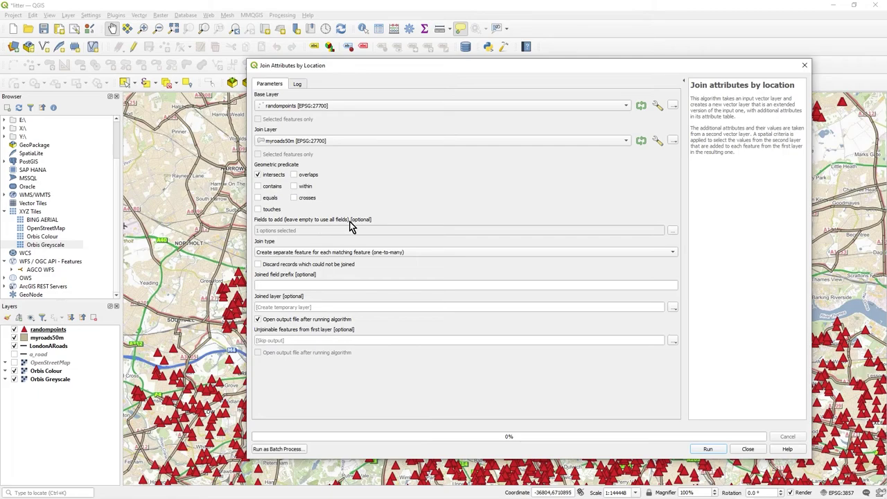
left_click(447, 252)
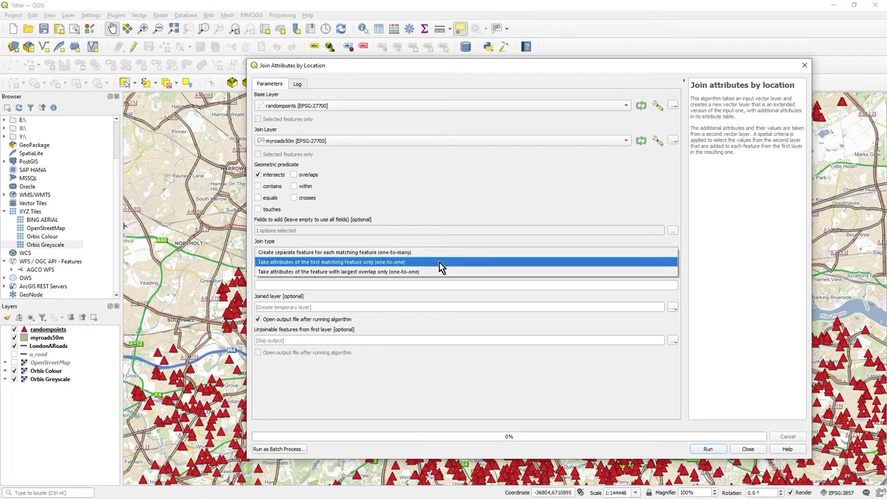
left_click(439, 262)
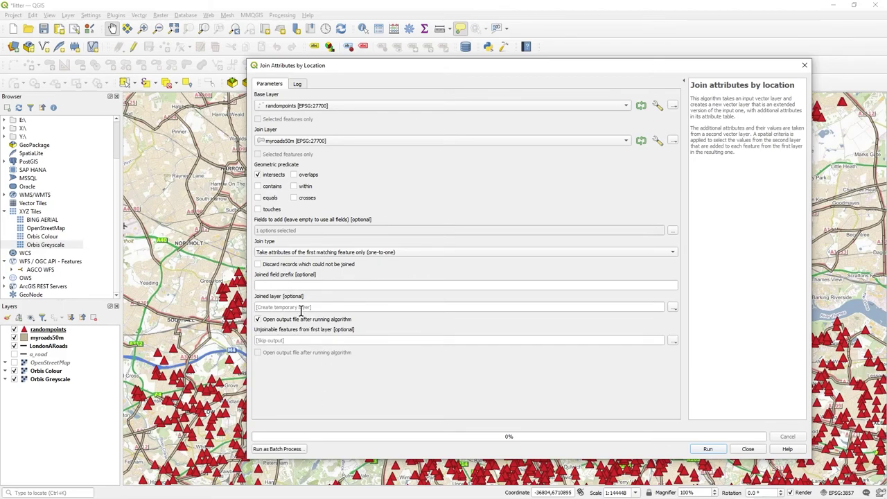
Run the spatial join to create the Joined layer, then hide randompoints and zoom in
left_click(705, 452)
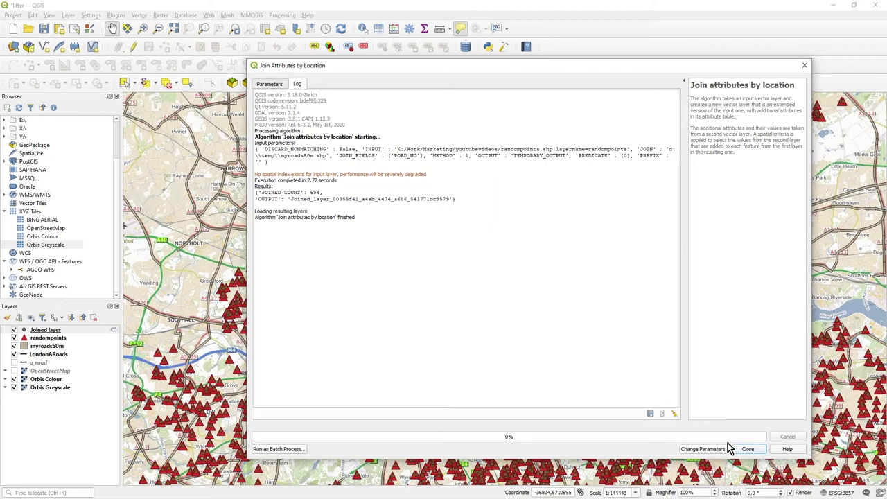
left_click(747, 448)
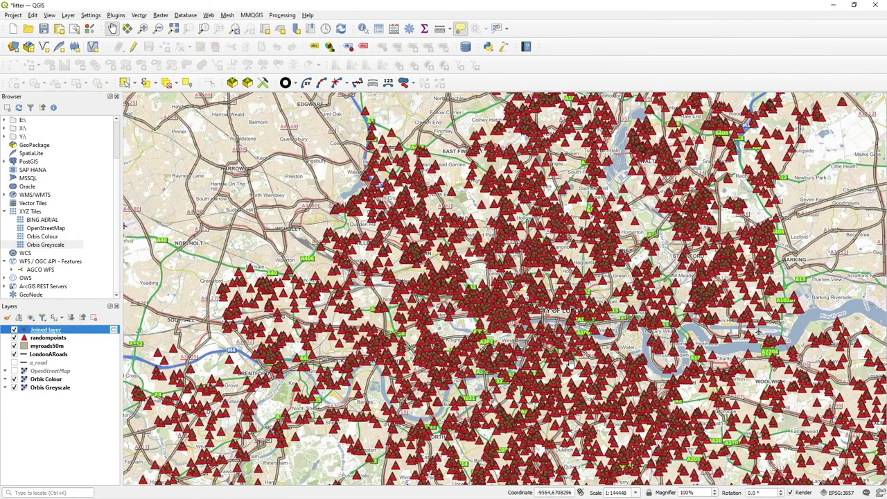
left_click(14, 338)
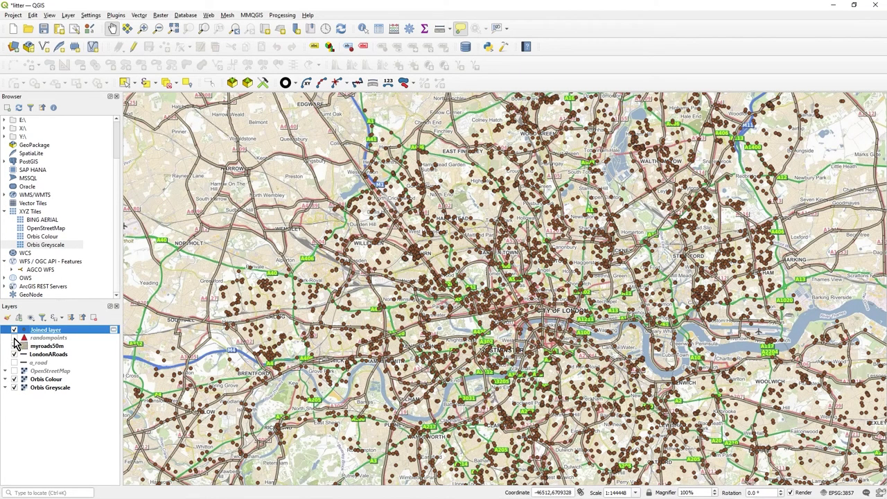
double_click(15, 340)
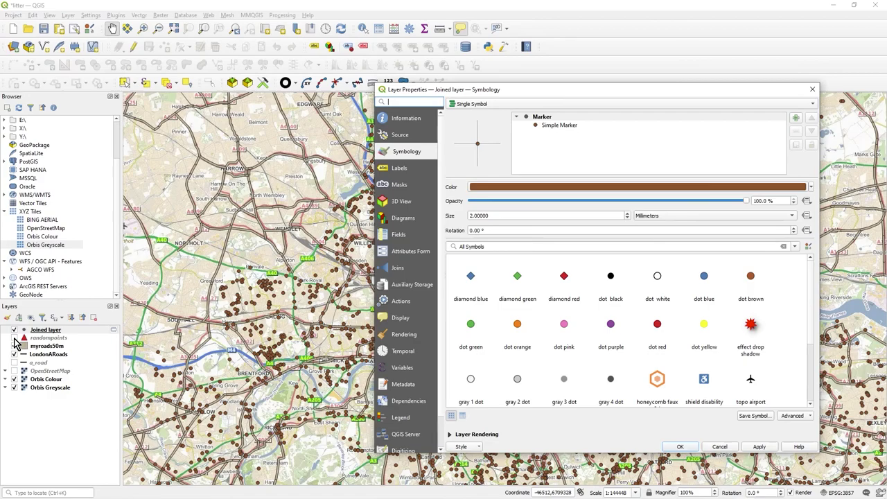
left_click(719, 446)
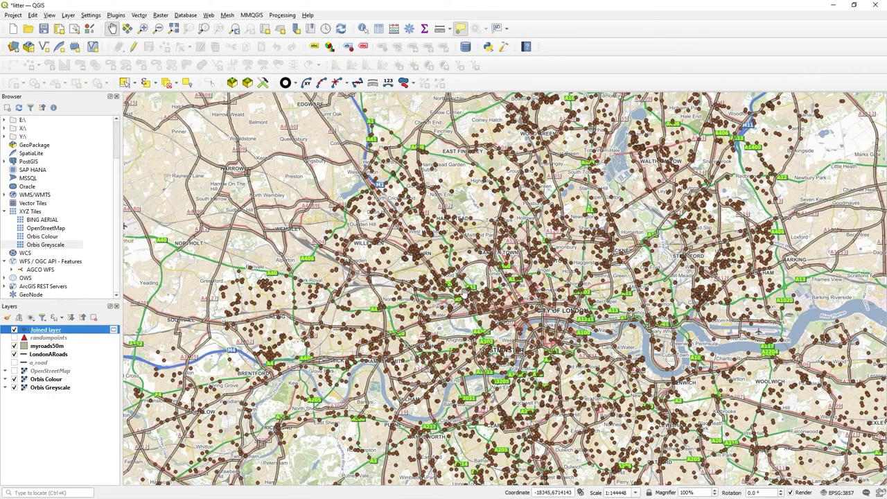
scroll(447, 286, "up", 2)
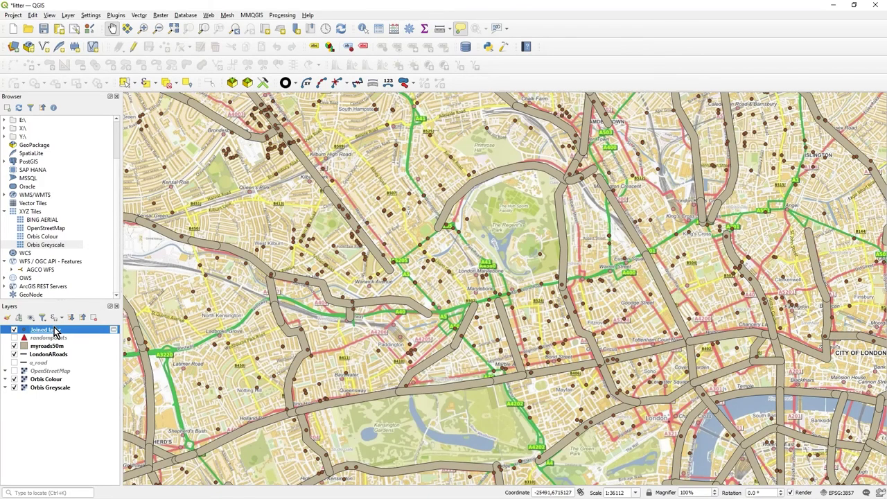
left_click(364, 32)
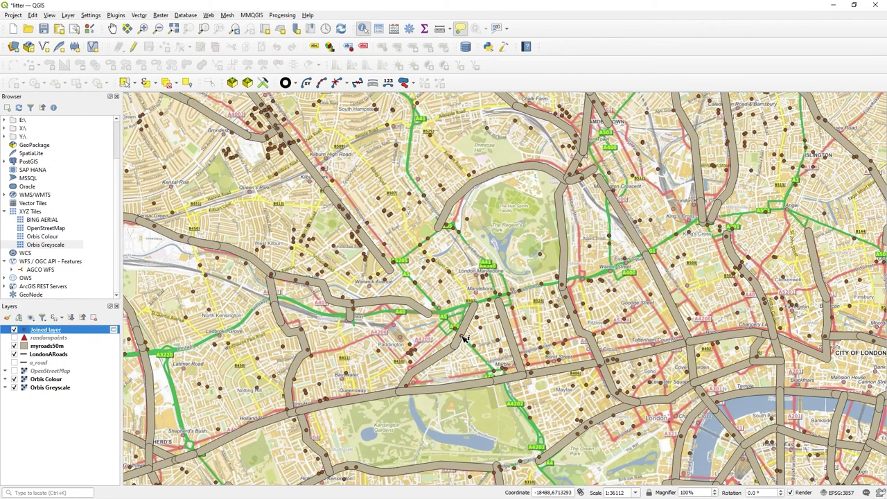
mouse_move(464, 338)
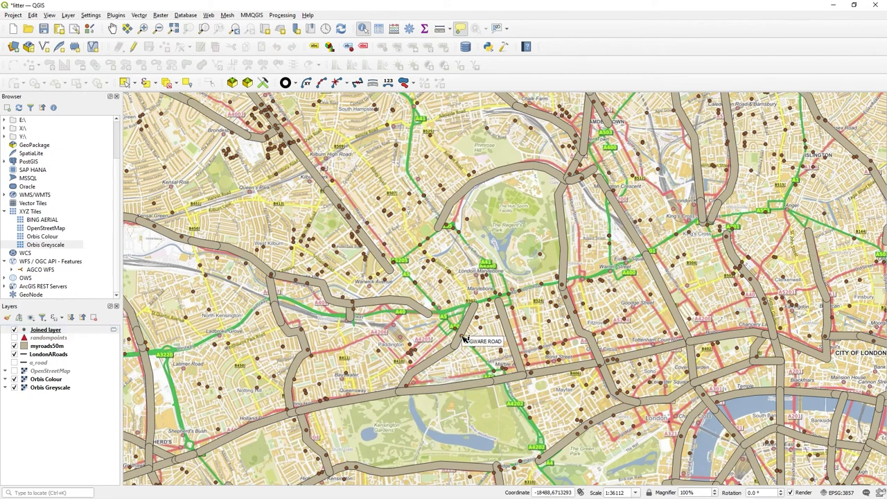
left_click(60, 331)
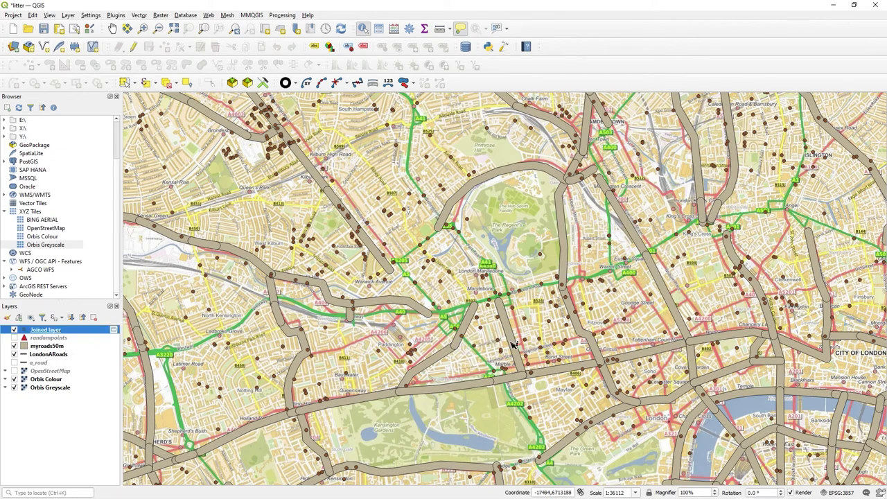
left_click(464, 337)
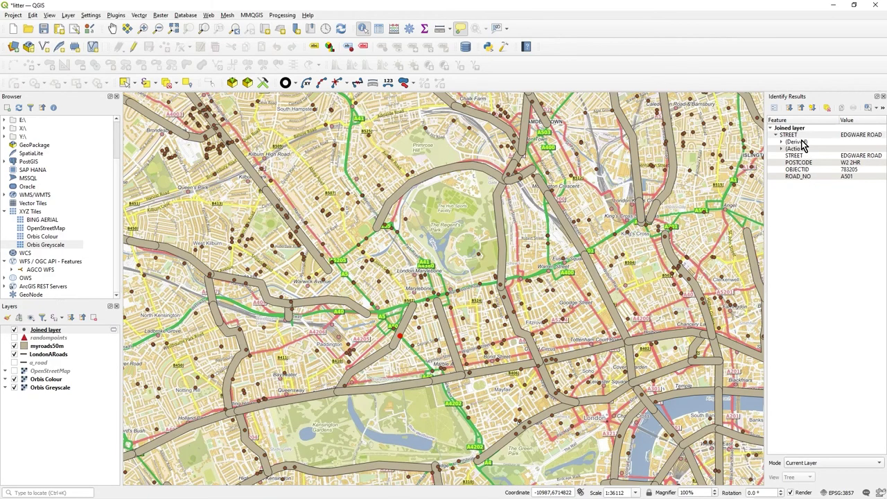
left_click(799, 178)
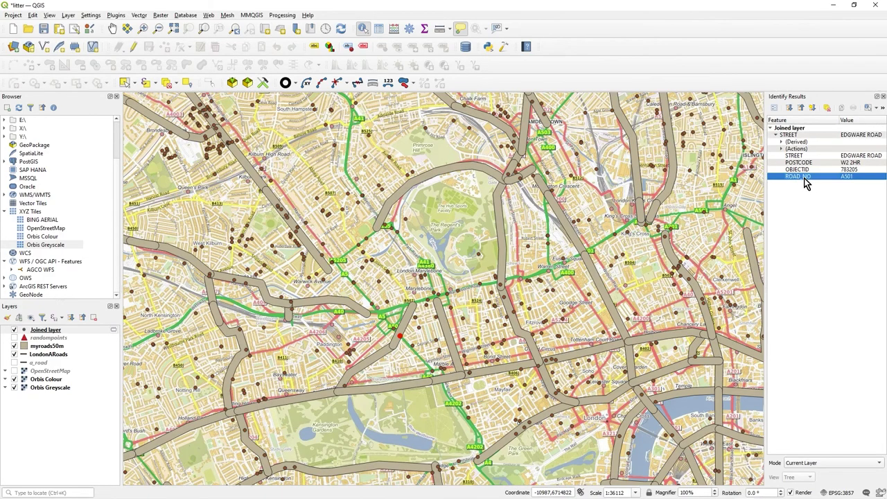
left_click(412, 345)
left_click(809, 177)
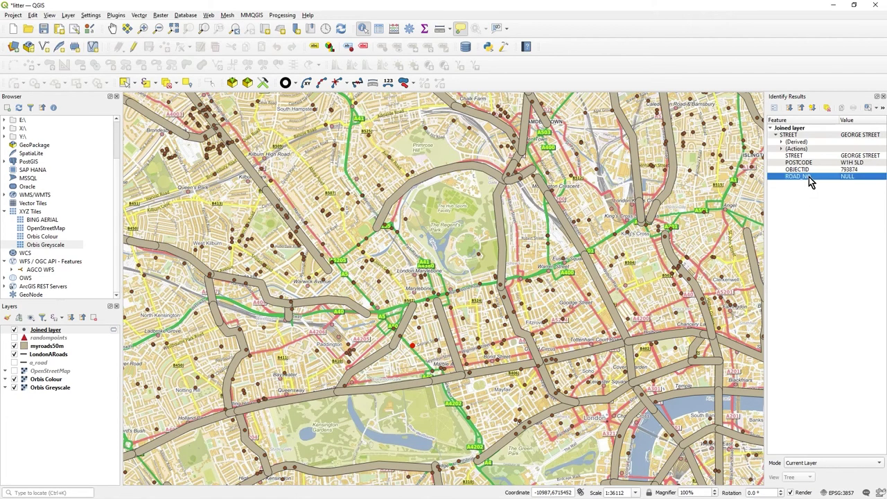
left_click(882, 96)
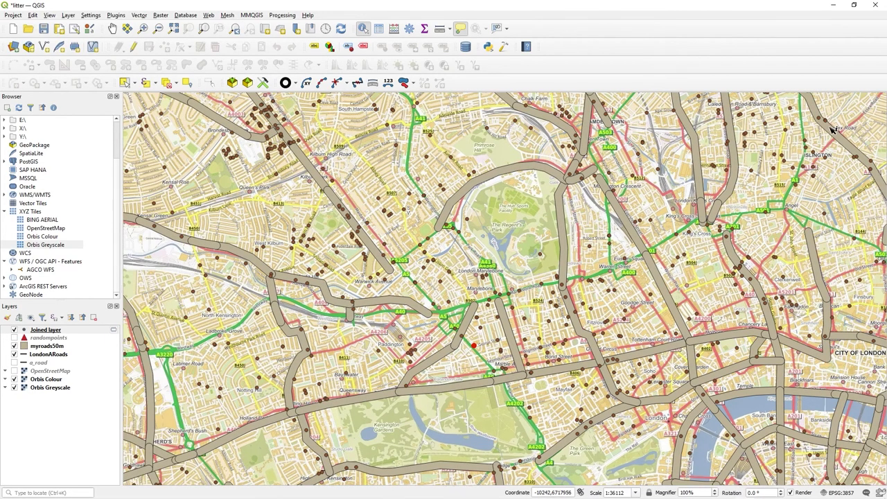
right_click(53, 338)
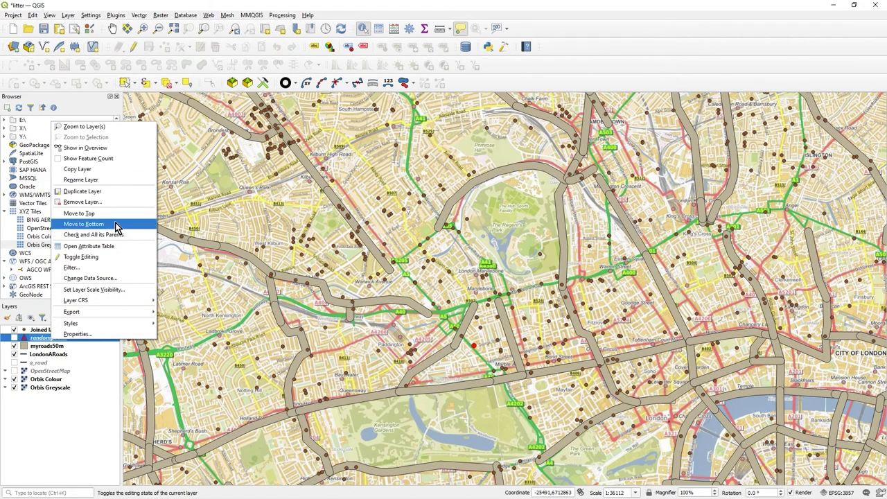
left_click(118, 247)
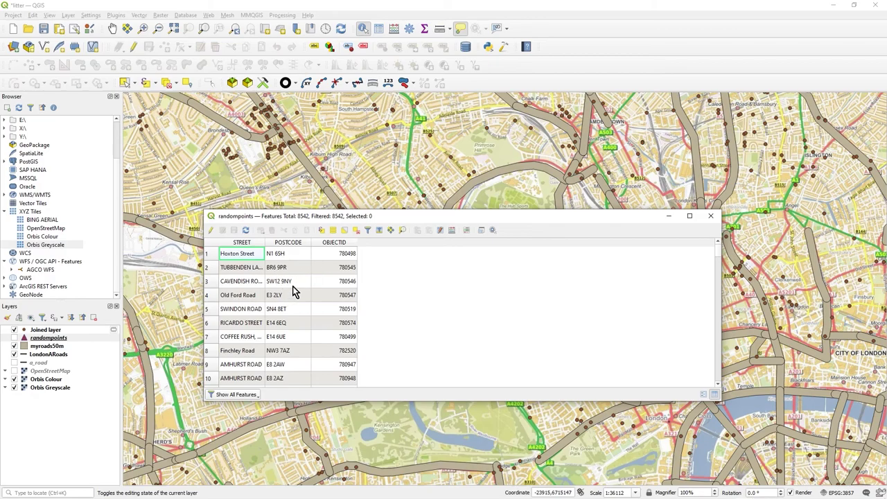
left_click(713, 219)
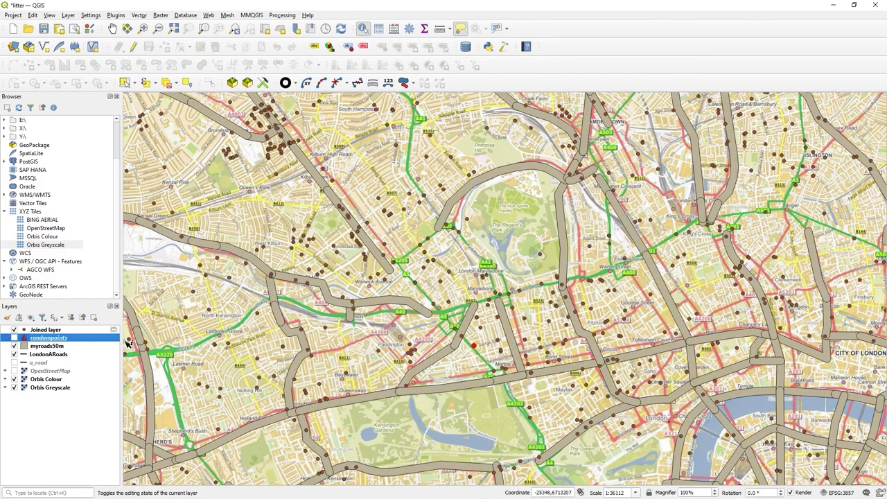
right_click(56, 333)
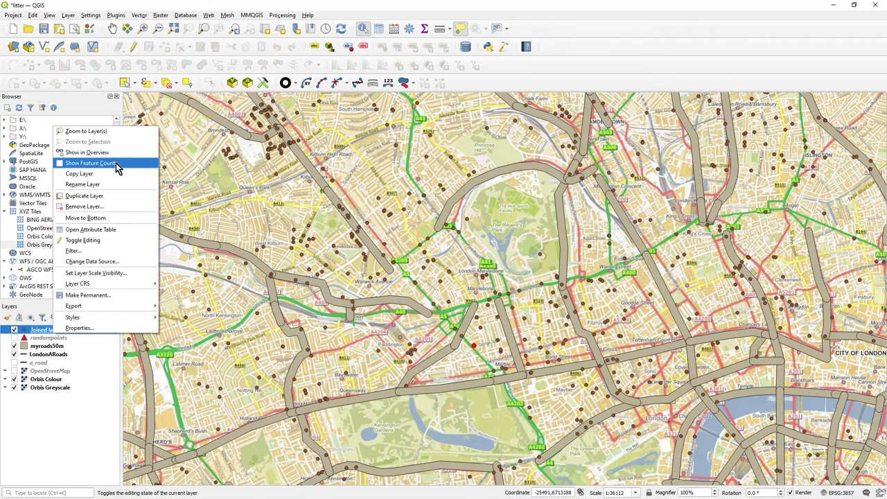
left_click(97, 230)
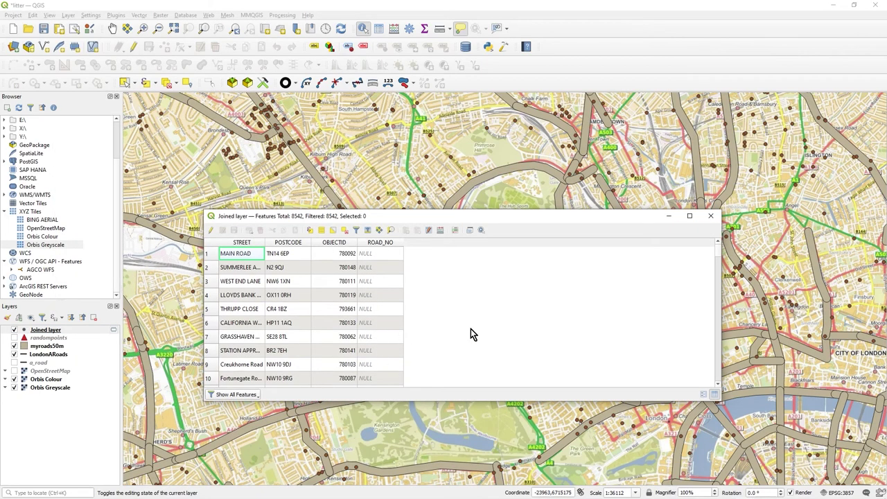
left_click_drag(720, 255, 717, 279)
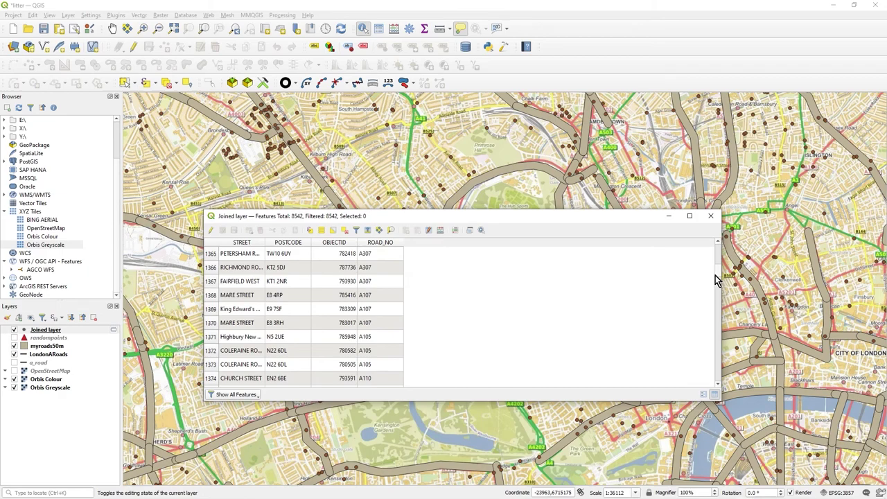
scroll(277, 339, "up", 5)
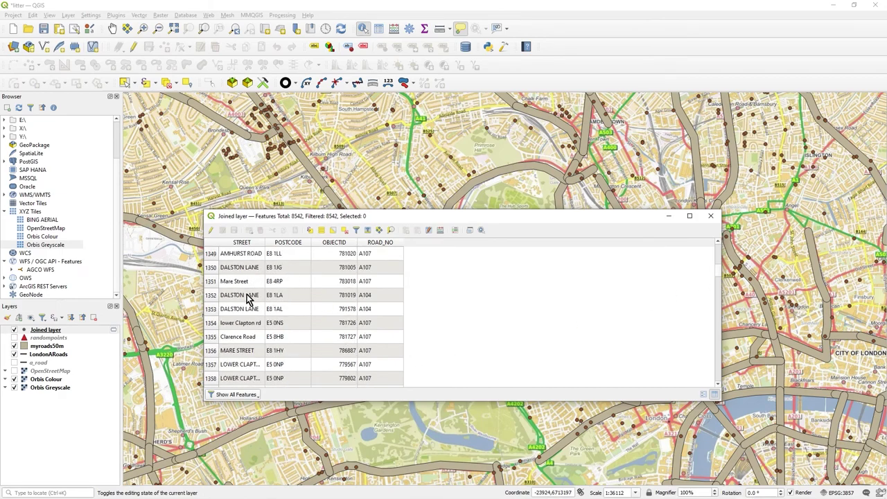
scroll(366, 339, "up", 15)
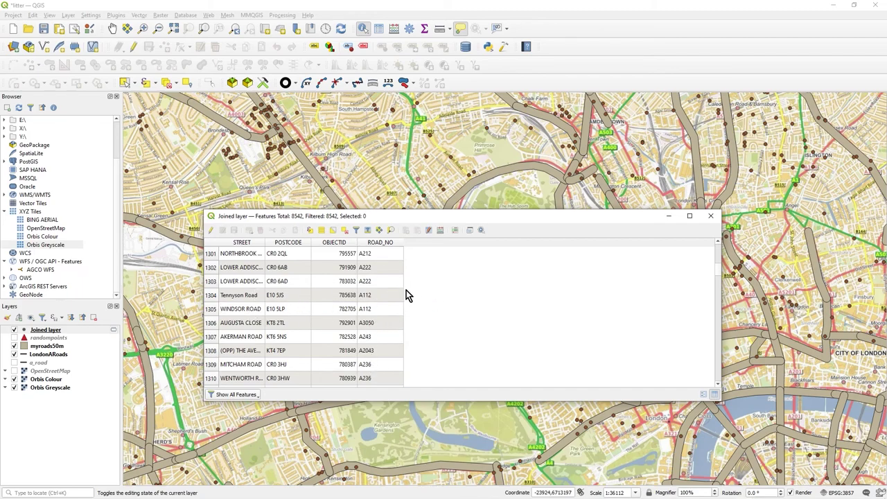
Close the attribute table, untick the Joined layer and tick randompoints
left_click(713, 219)
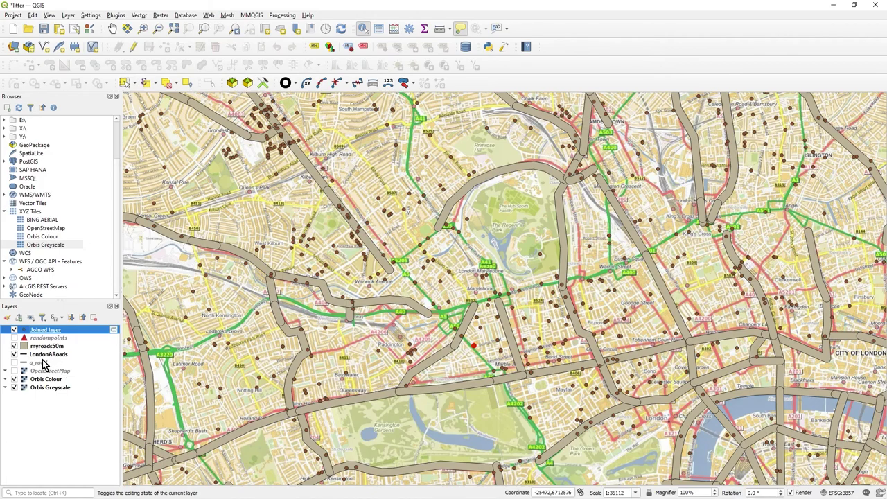
left_click(15, 331)
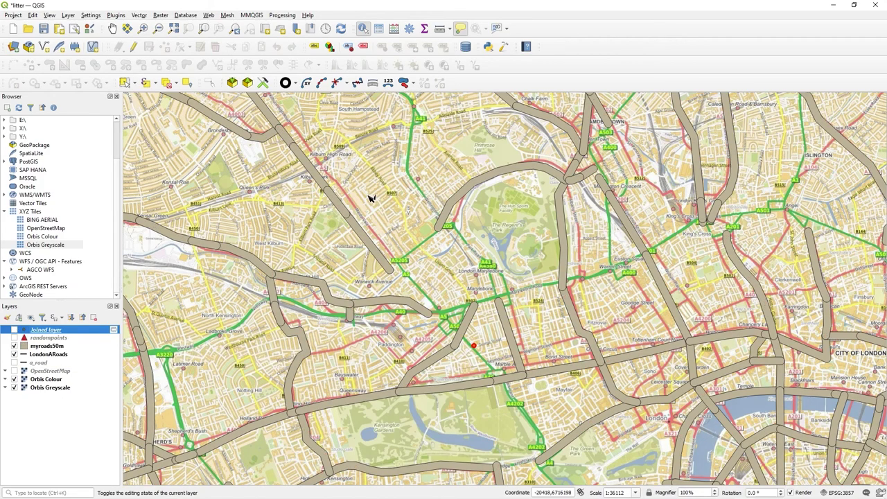
left_click(14, 338)
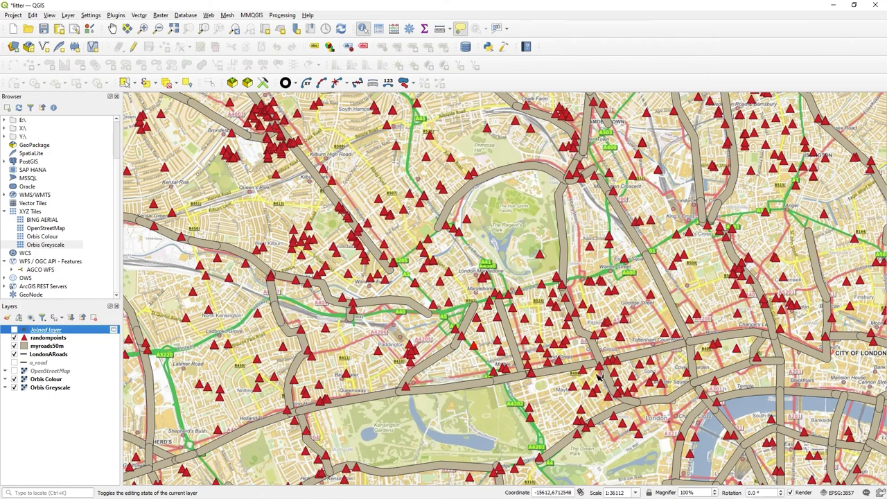
Run Count Points in Polygon on myroads50m with randompoints, naming the count field NUMPOINTS
left_click(140, 16)
mouse_move(154, 61)
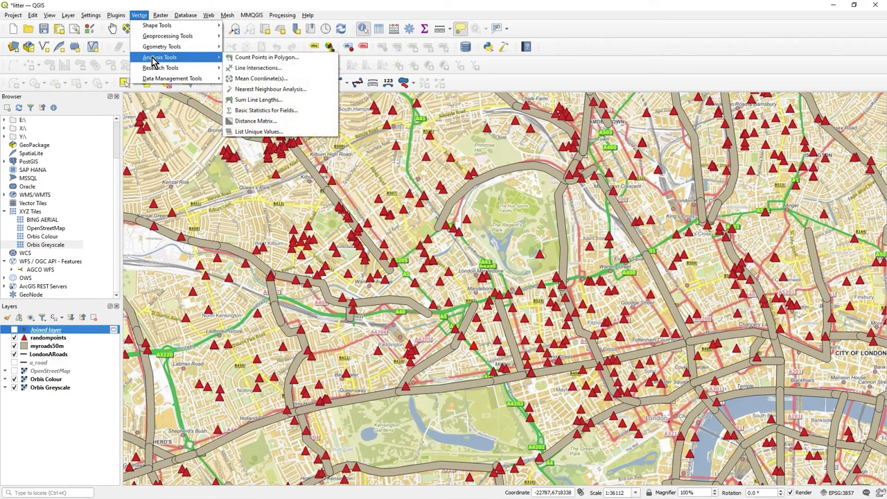
left_click(263, 57)
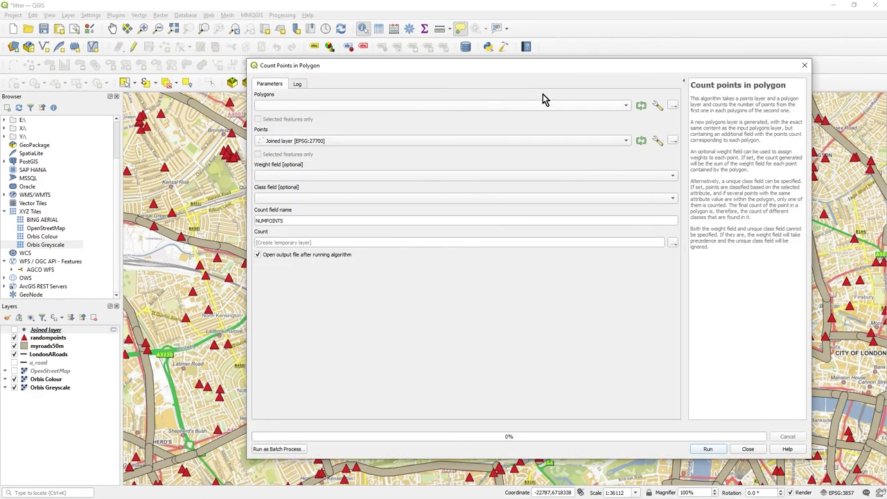
left_click(626, 109)
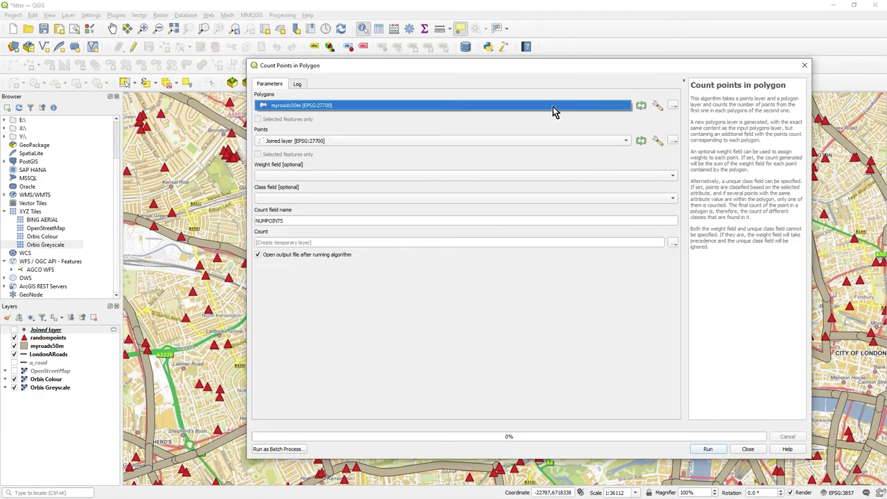
left_click(338, 109)
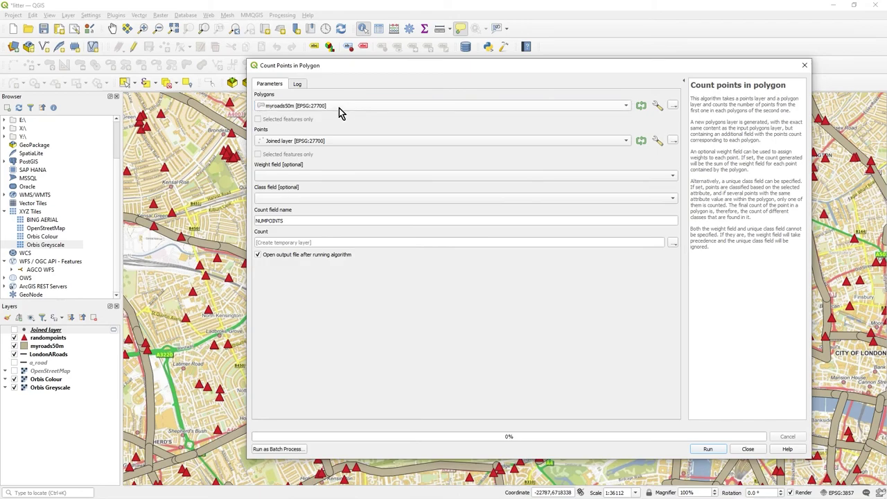
left_click(313, 141)
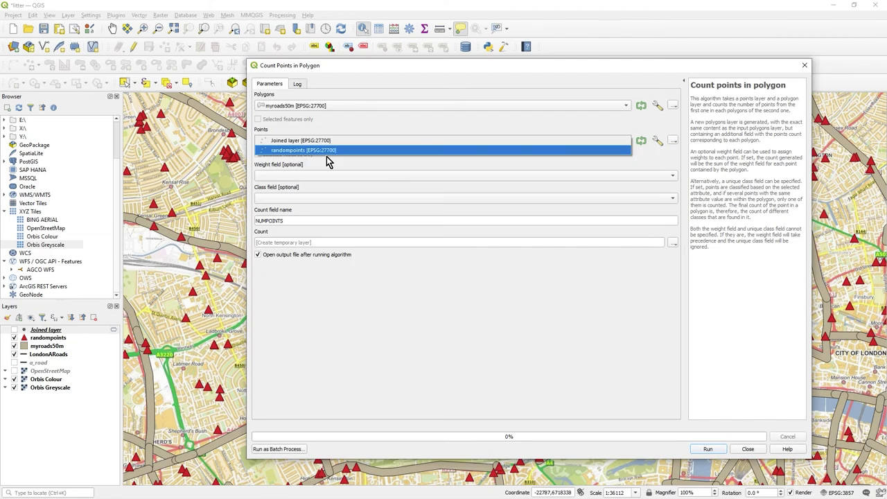
left_click(337, 153)
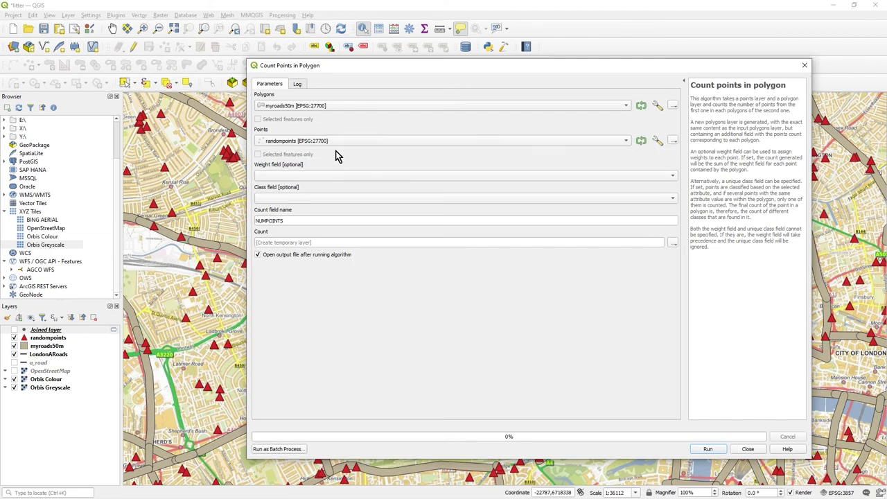
double_click(281, 221)
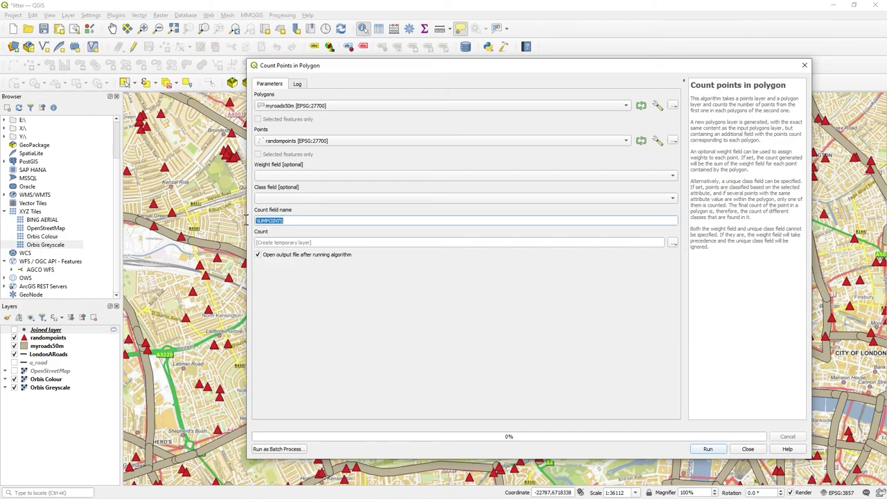
left_click(710, 450)
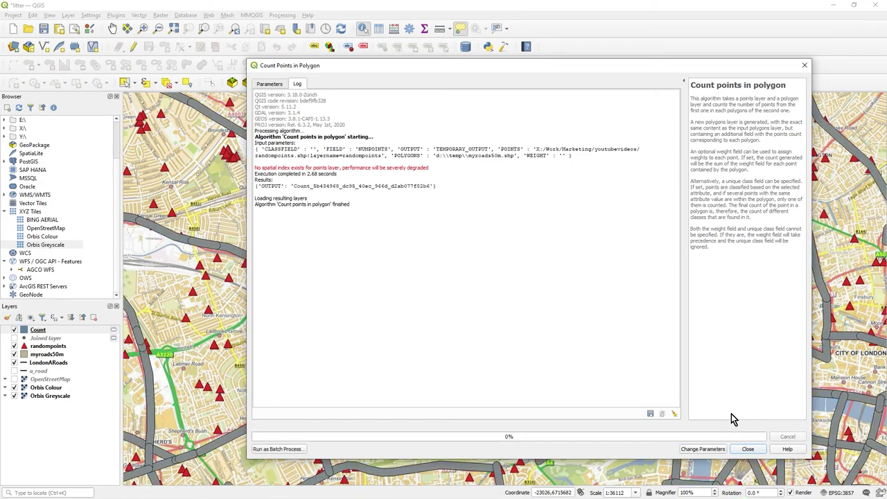
left_click(750, 450)
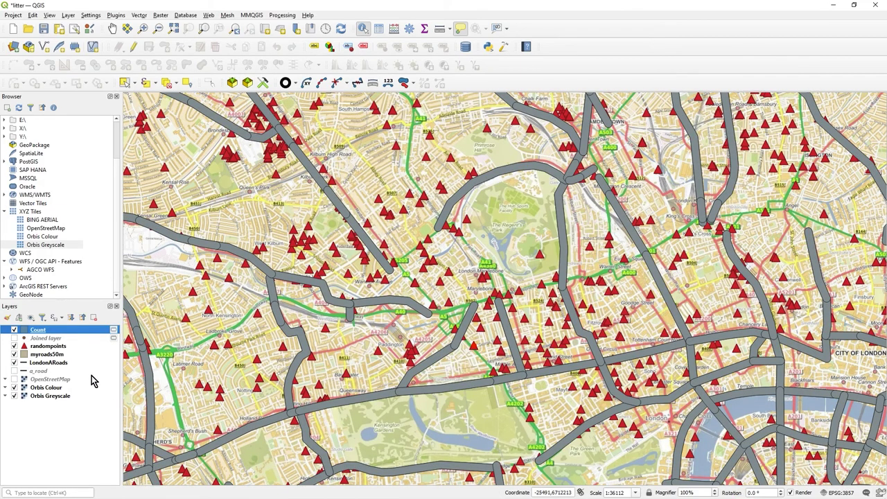
left_click(38, 332)
Check NUMPOINTS for the A5, A402 and A4204 buffers and move Count below randompoints
mouse_move(116, 335)
left_click(380, 255)
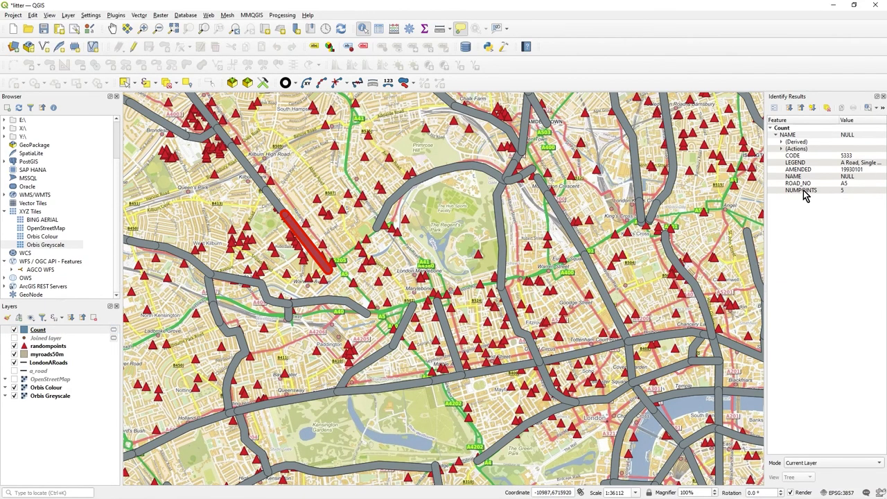
left_click(418, 383)
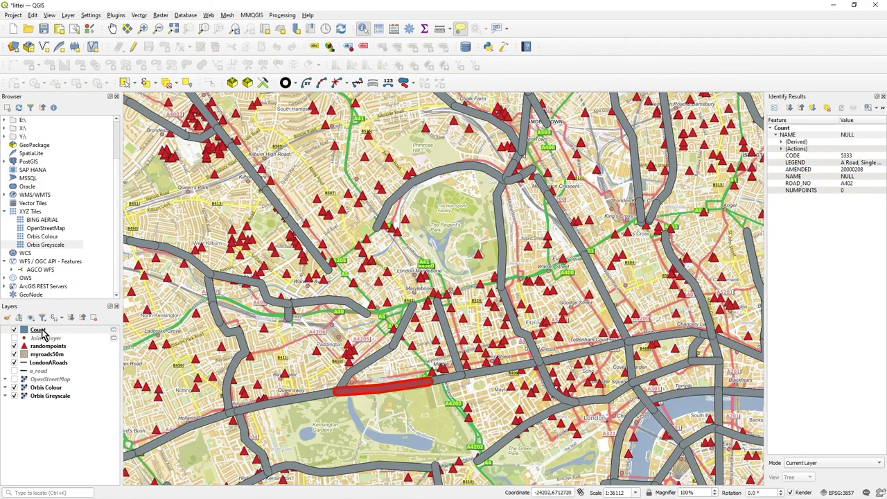
left_click_drag(42, 333, 48, 358)
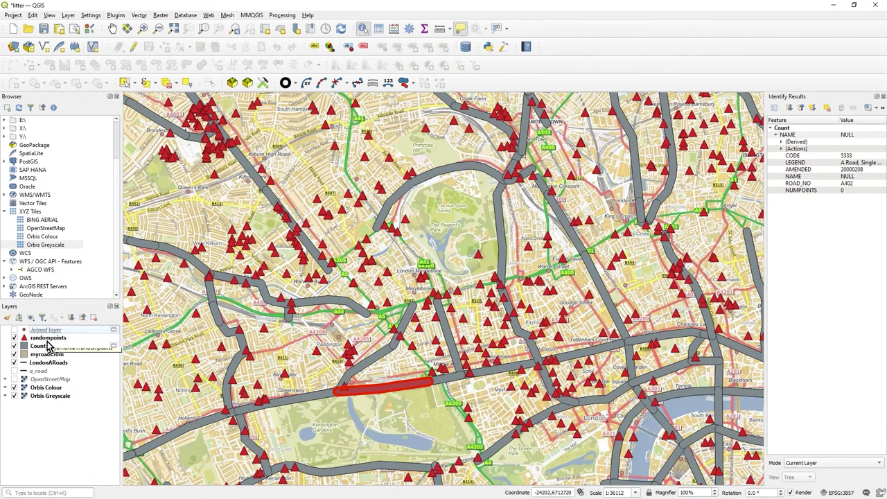
left_click(392, 406)
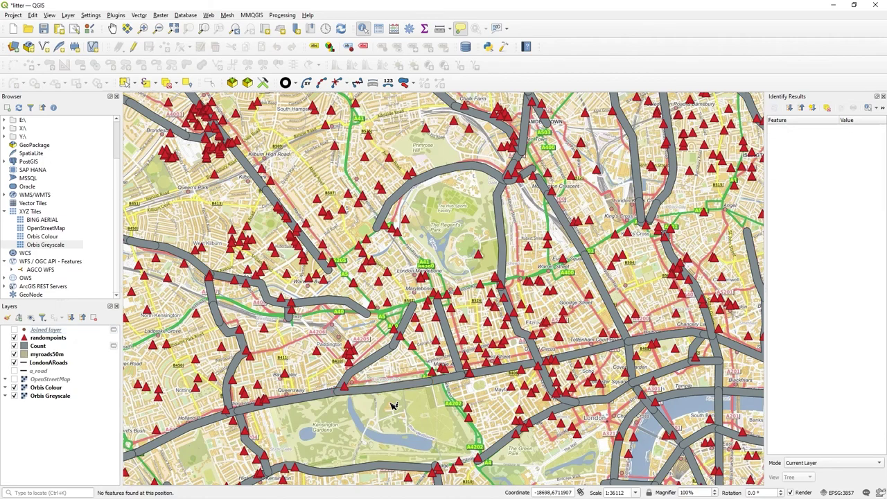
left_click(253, 447)
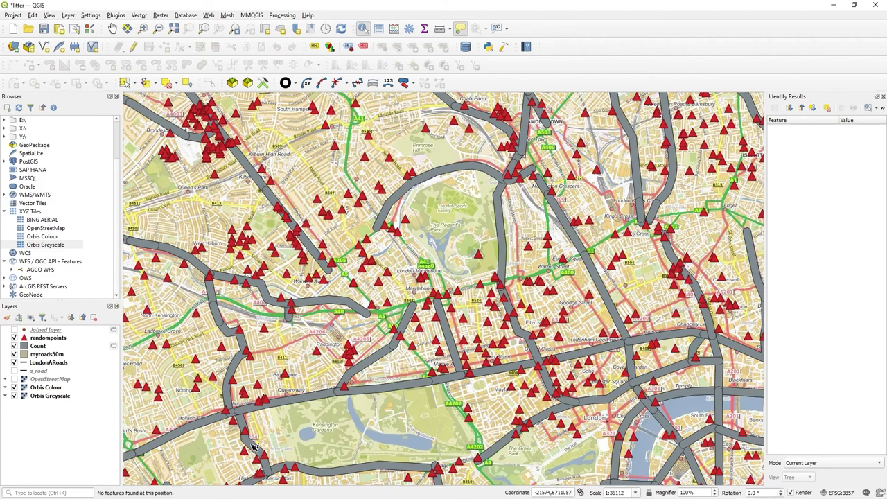
left_click(44, 346)
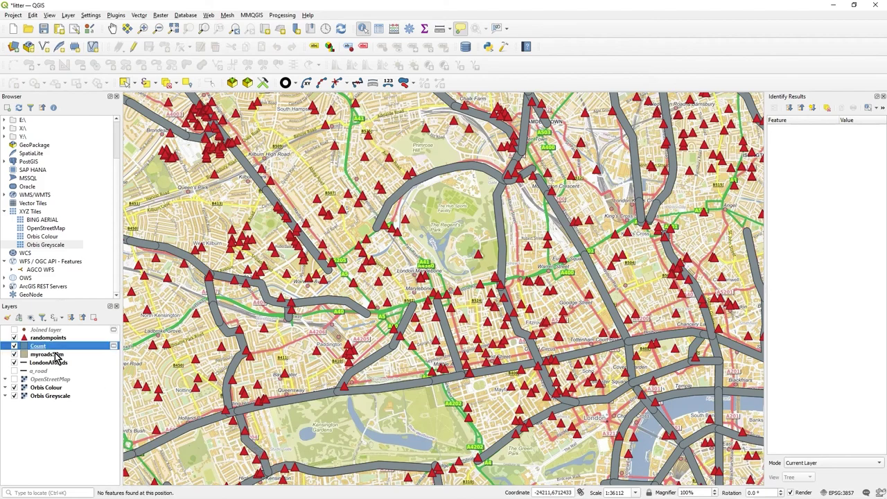
left_click(258, 451)
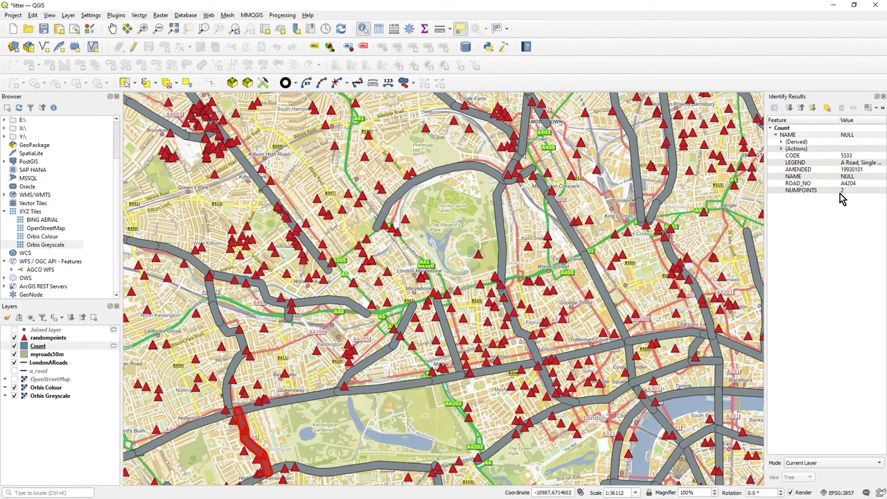
left_click(882, 97)
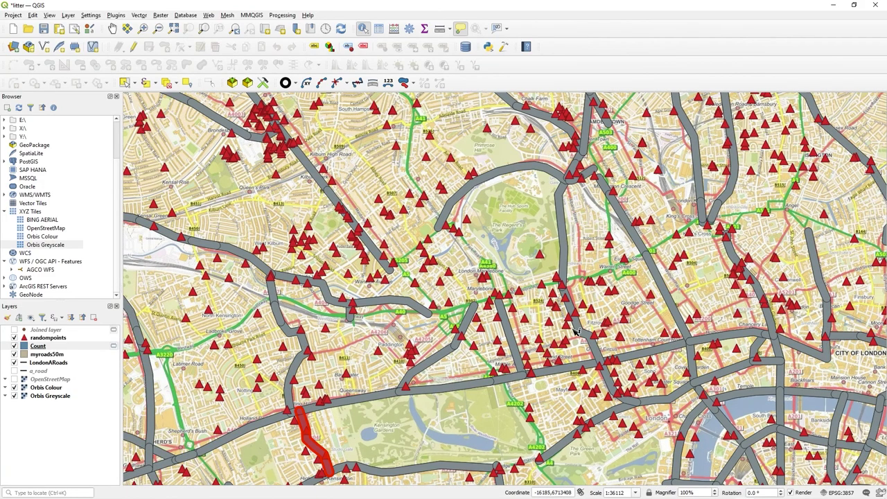
scroll(575, 331, "down", 1)
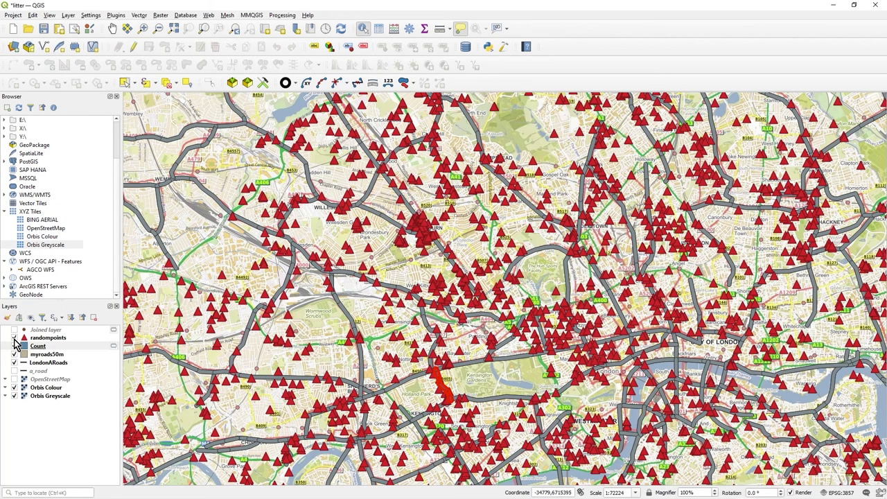
Hide randompoints and myroads50m, then recentre the map on central London
left_click(15, 338)
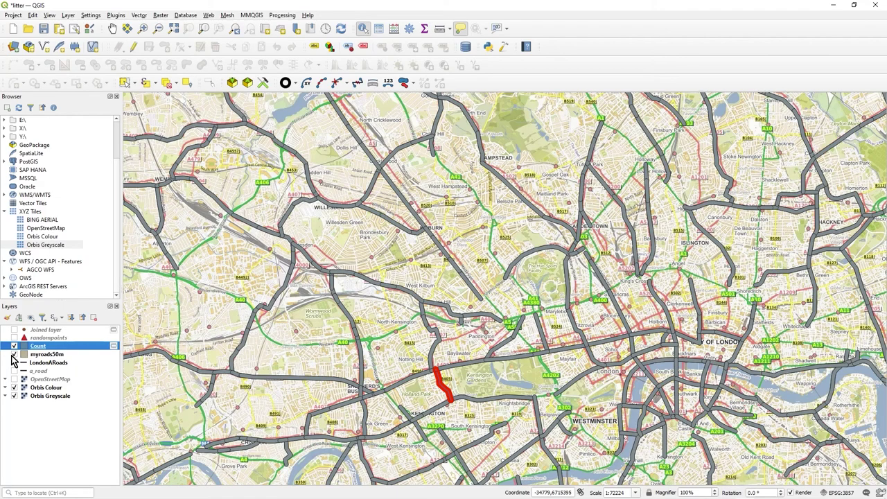
left_click(14, 354)
left_click(112, 29)
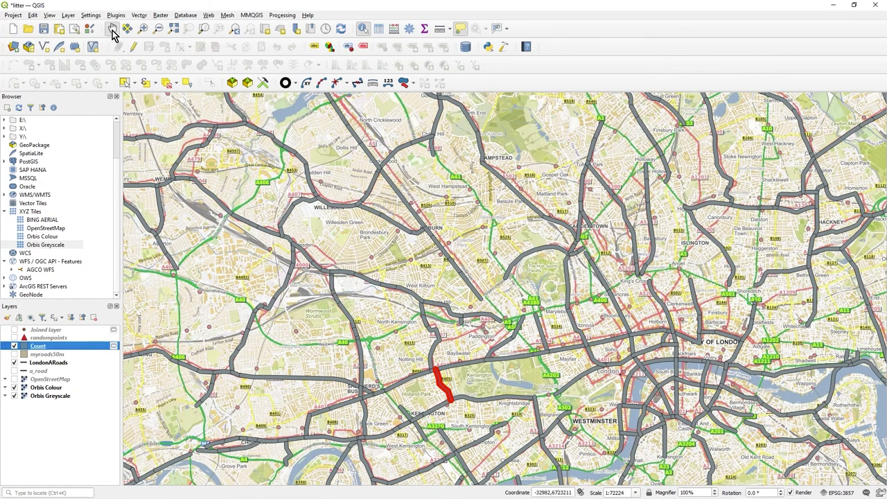
left_click_drag(512, 288, 400, 280)
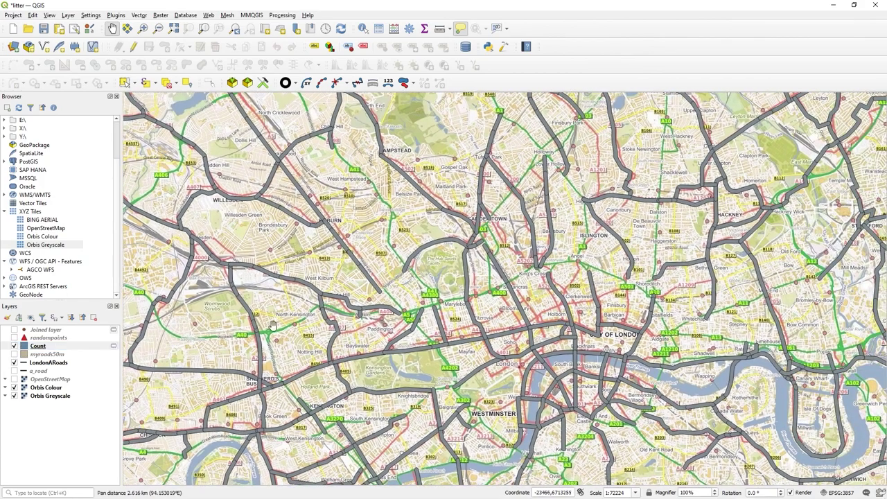
Switch the Count layer to Categorized symbology on NUMPOINTS, one class per value
double_click(29, 347)
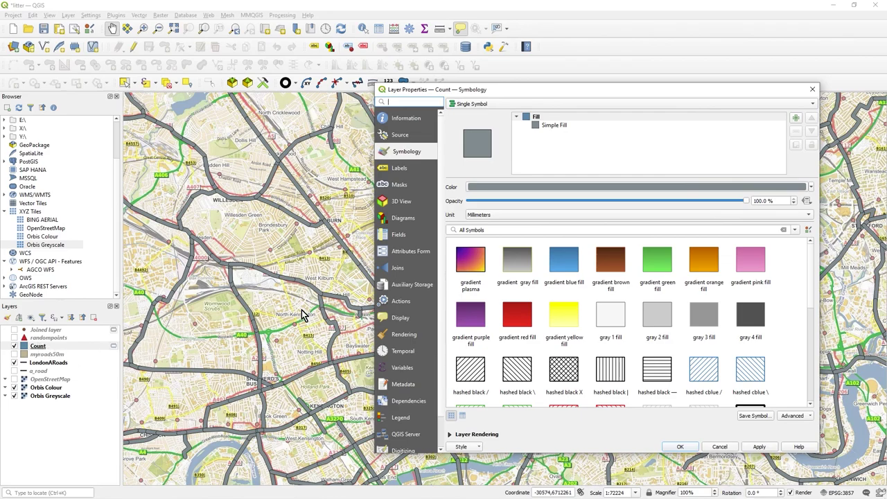
left_click(482, 106)
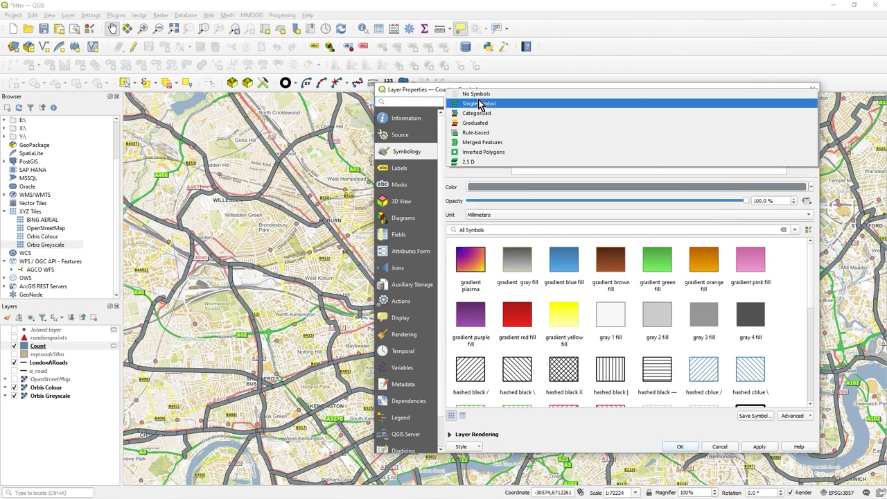
left_click(498, 114)
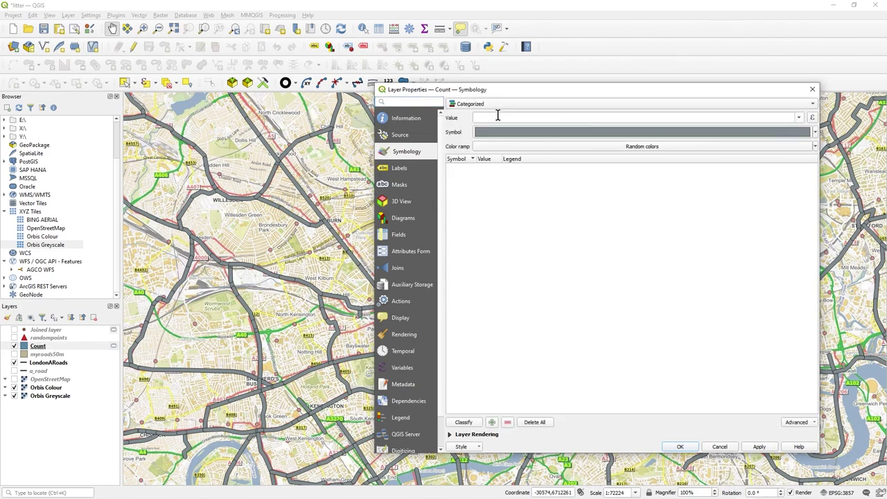
left_click(798, 118)
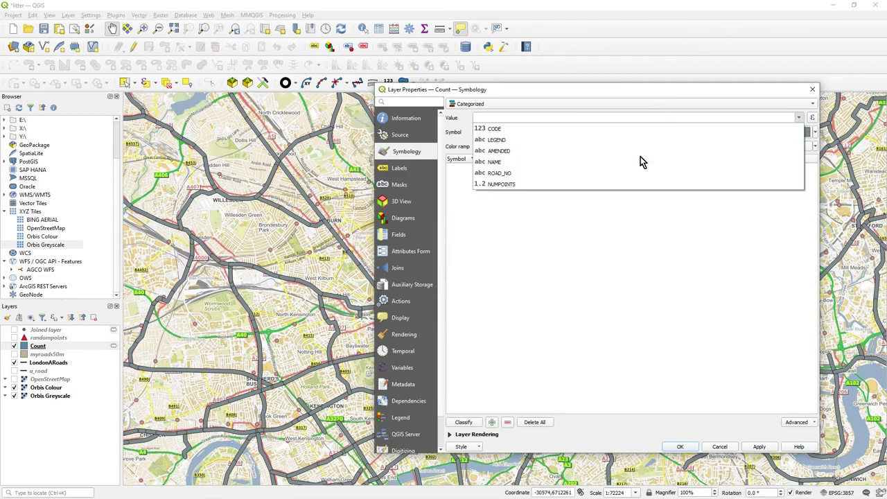
left_click(541, 185)
left_click(462, 422)
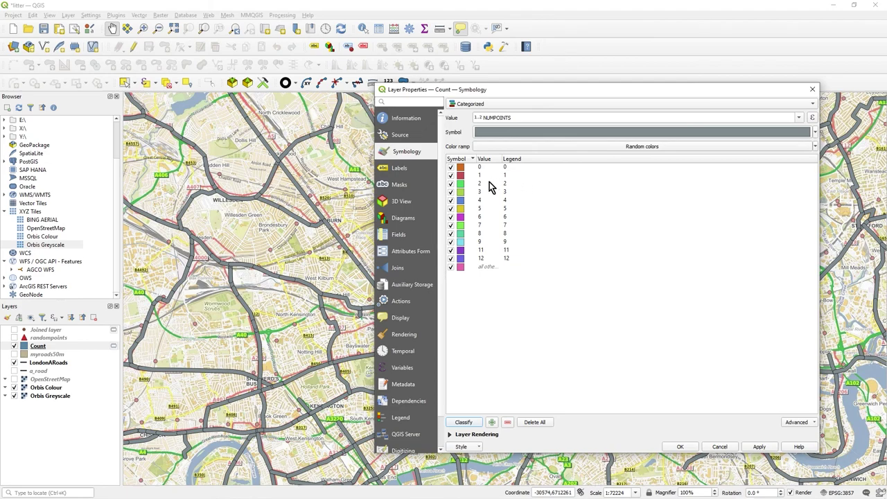
After trying Magma, colour the NUMPOINTS classes with the Reds ramp and apply the style
left_click(815, 147)
left_click(515, 223)
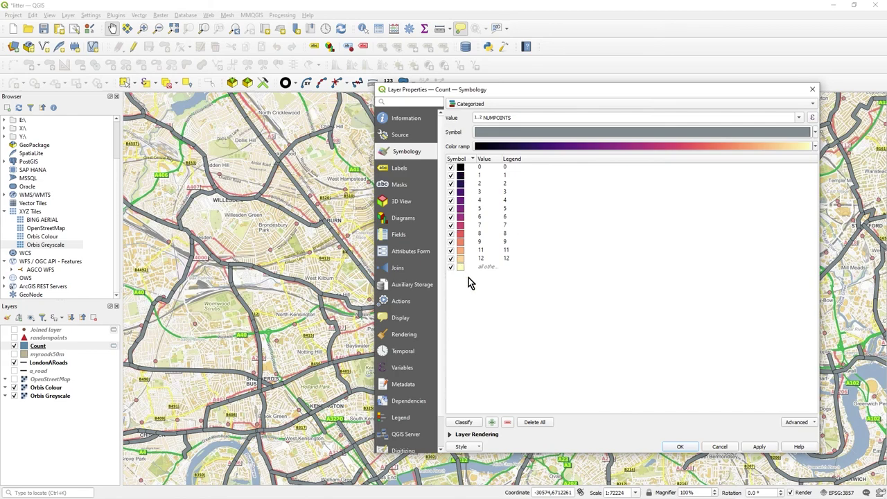
left_click(815, 146)
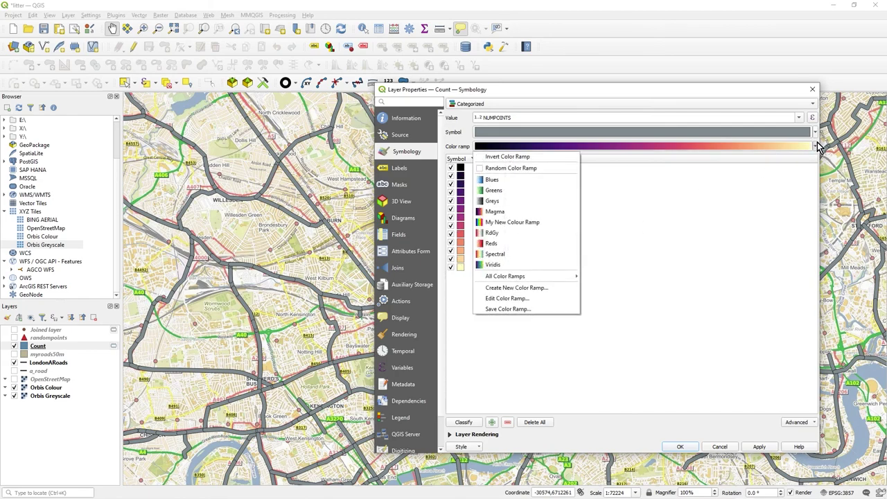
left_click(519, 243)
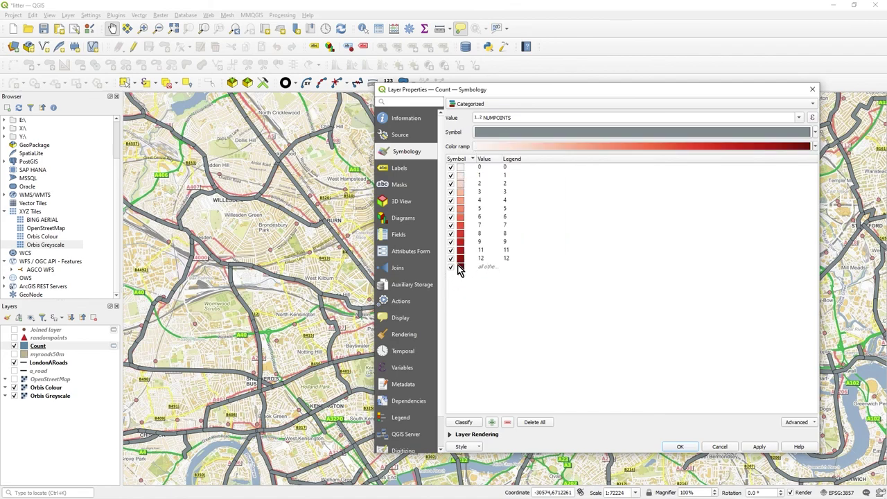
left_click(488, 258)
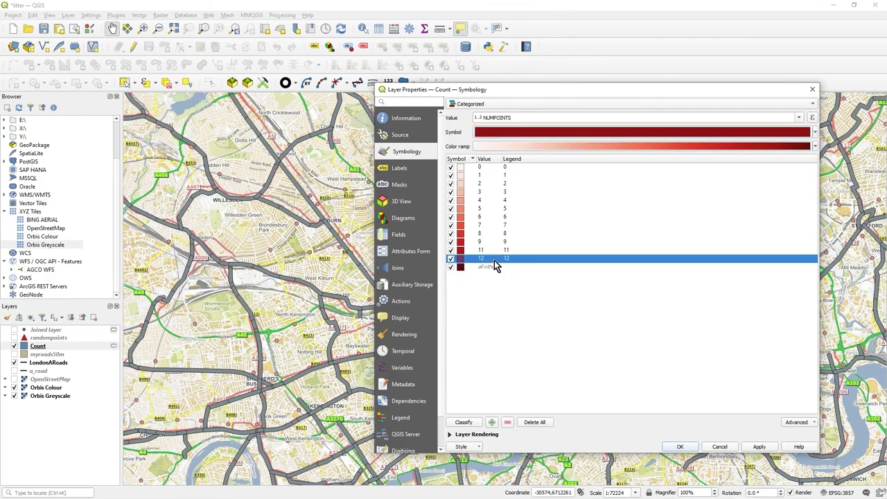
left_click(679, 447)
scroll(686, 448, "down", 1)
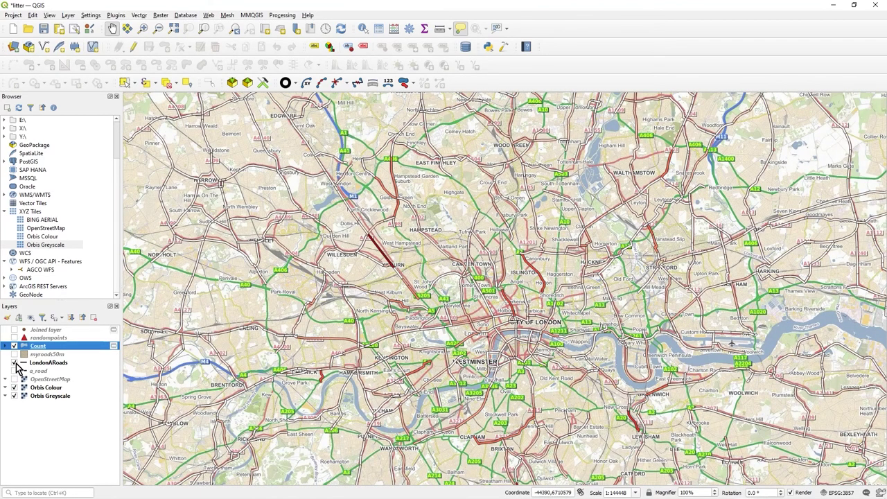
Show the LondonARoads layer and turn off Orbis Colour so the Orbis Greyscale basemap appears
left_click(14, 362)
scroll(494, 320, "up", 1)
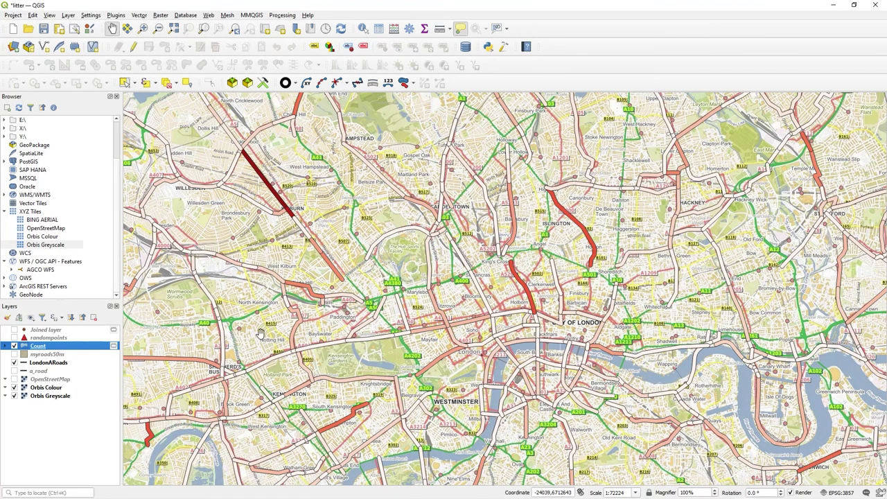
left_click_drag(564, 324, 567, 293)
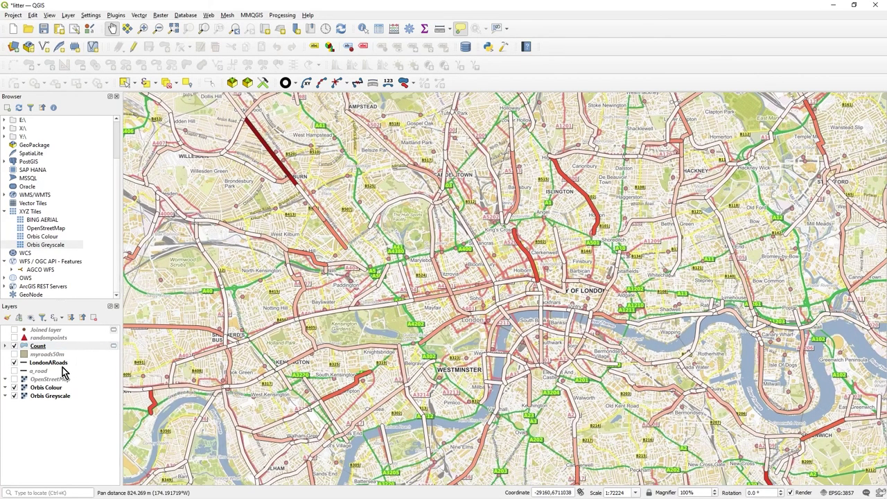
left_click(15, 387)
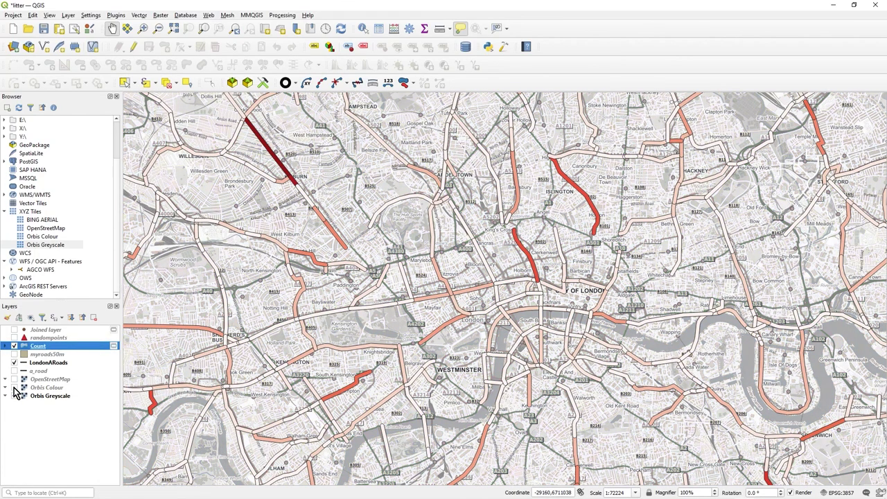
scroll(527, 333, "down", 1)
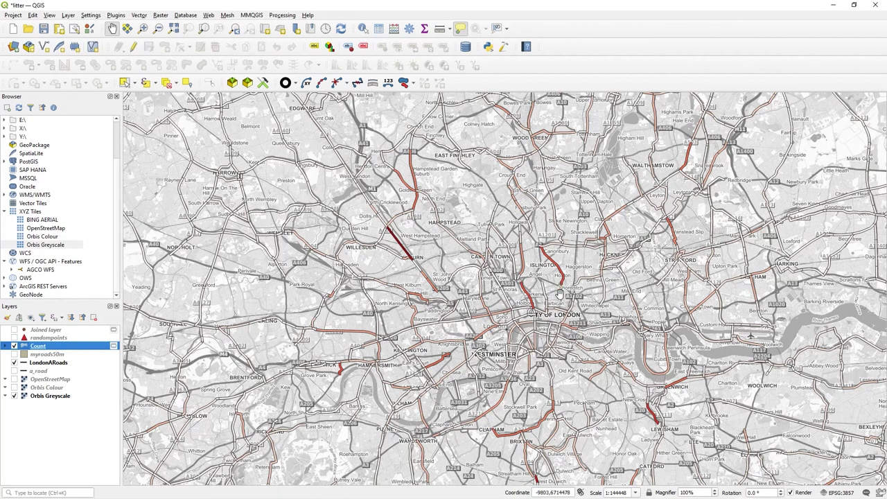
left_click_drag(559, 296, 473, 288)
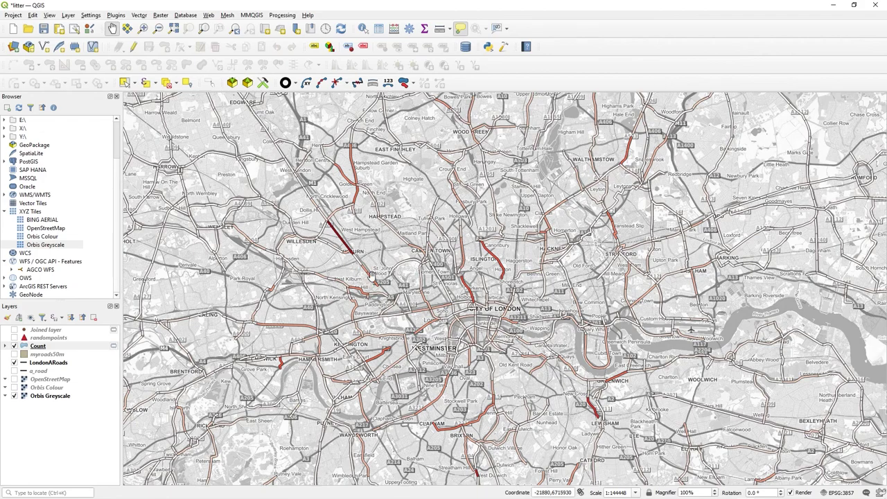
Identify the dark red Kilburn A5 buffer in the Count layer, confirming NUMPOINTS is 12
left_click_drag(520, 289, 524, 313)
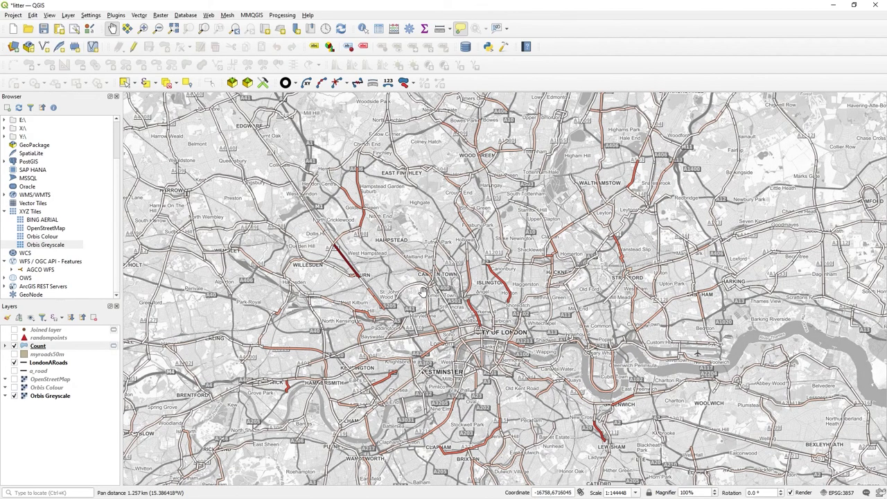
scroll(353, 261, "up", 1)
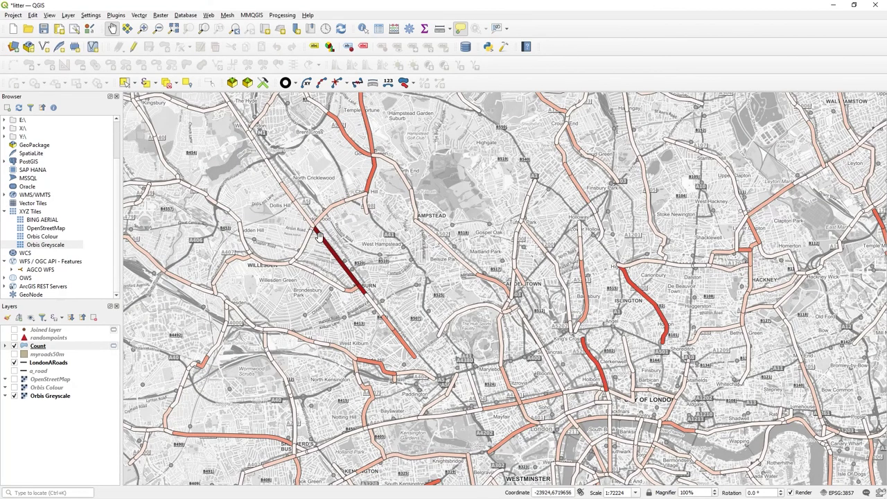
left_click(48, 346)
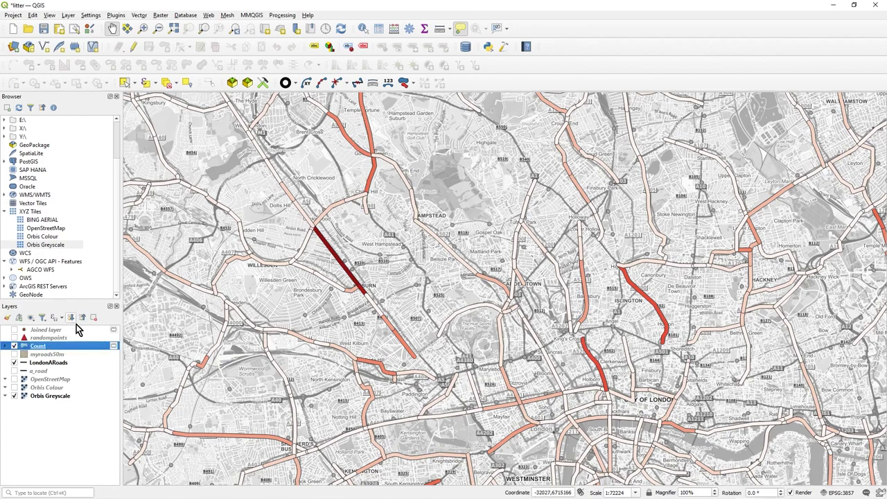
left_click(362, 28)
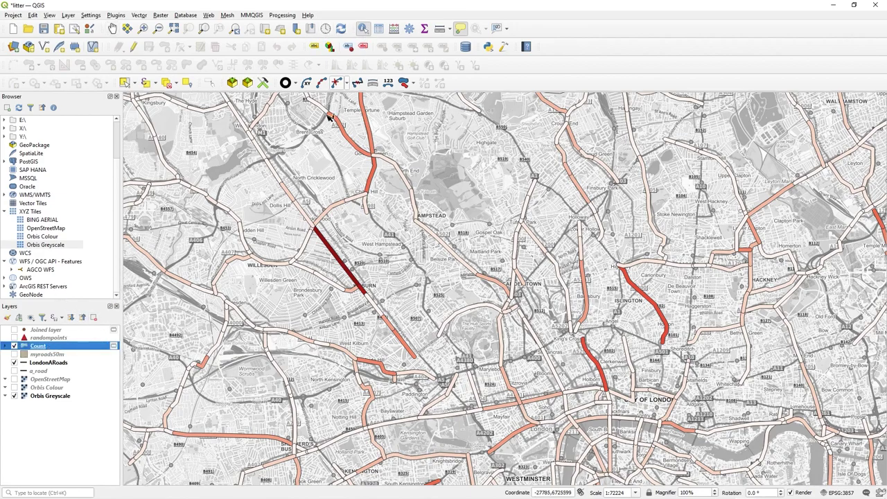
left_click(339, 258)
left_click(820, 190)
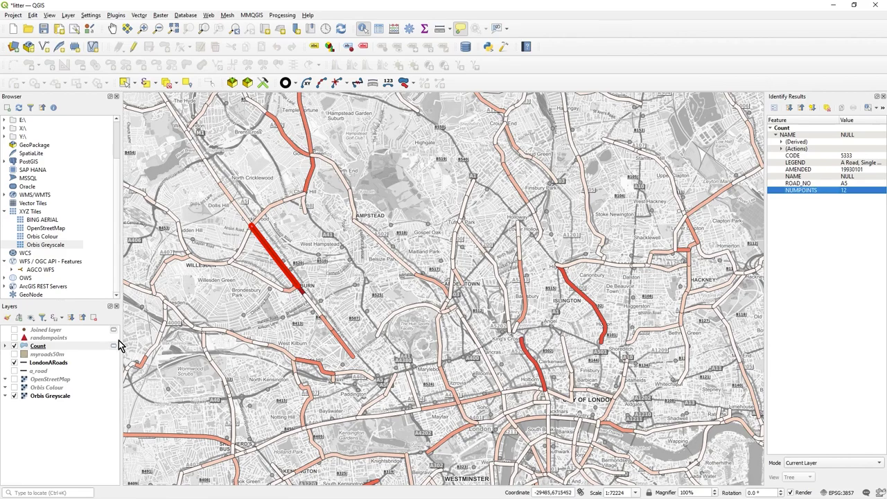
Turn on the randompoints layer to show the litter triangles across London
left_click(14, 337)
scroll(298, 289, "up", 2)
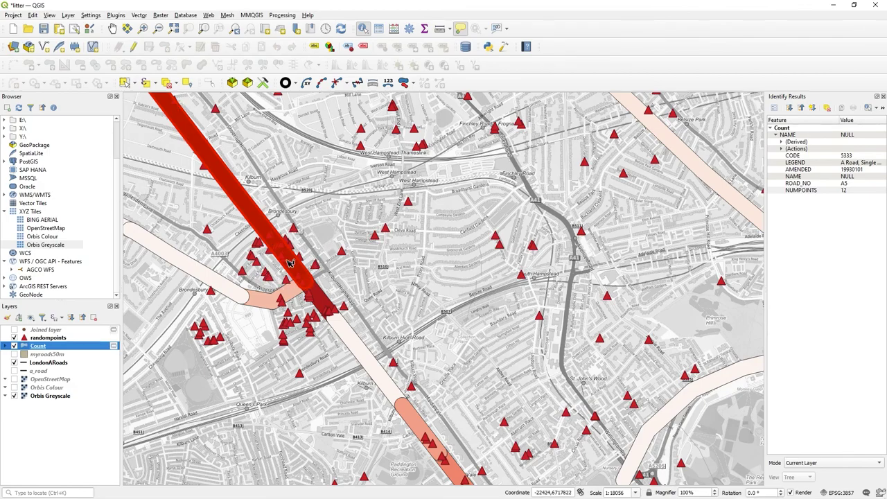
scroll(290, 262, "down", 2)
Close the Identify Results panel and hide the randompoints layer, leaving buffers over greyscale
scroll(286, 276, "down", 1)
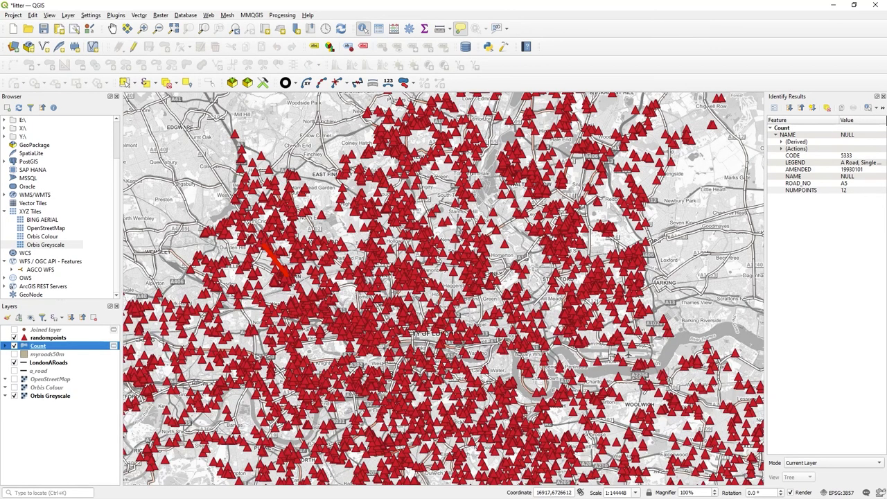
left_click(882, 97)
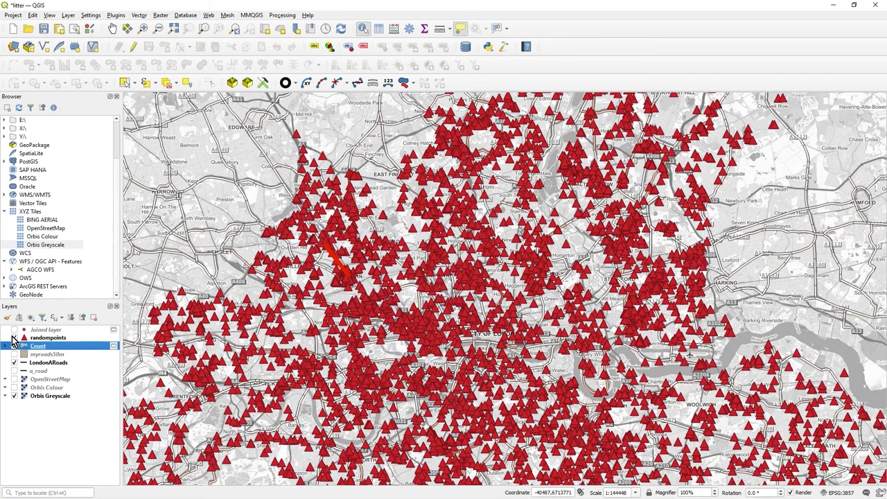
left_click(15, 338)
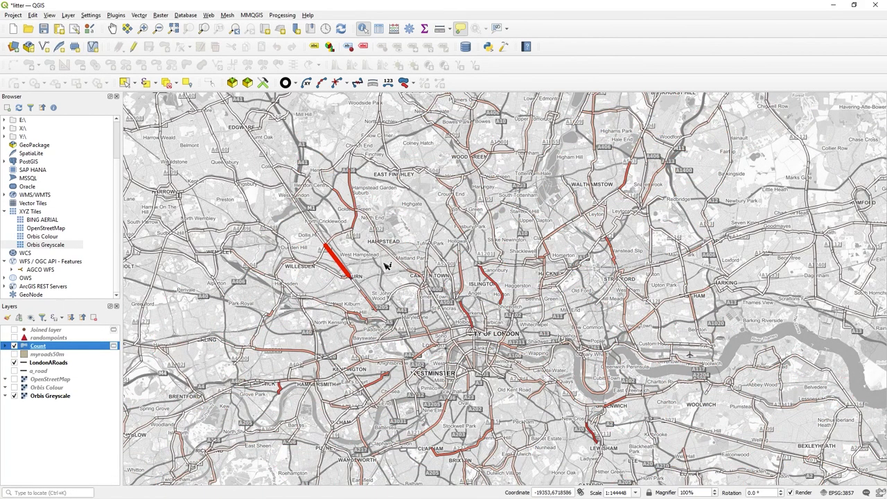
scroll(409, 309, "down", 1)
scroll(449, 345, "up", 1)
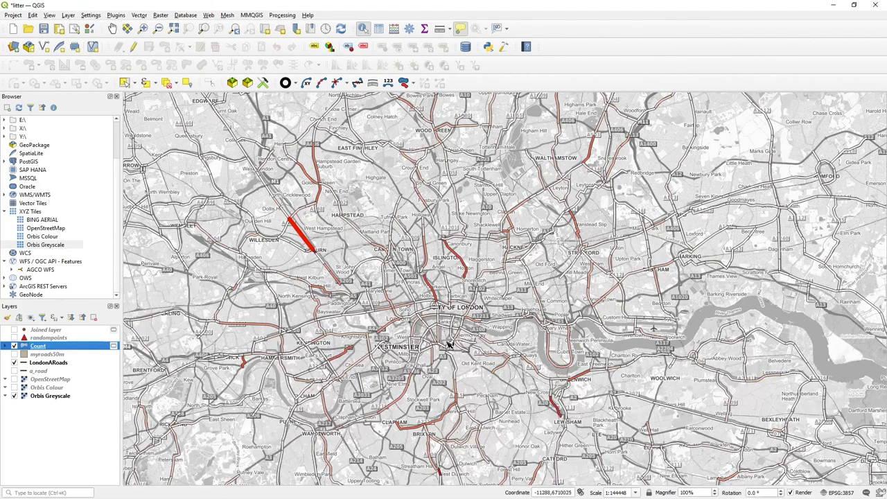
scroll(438, 334, "up", 1)
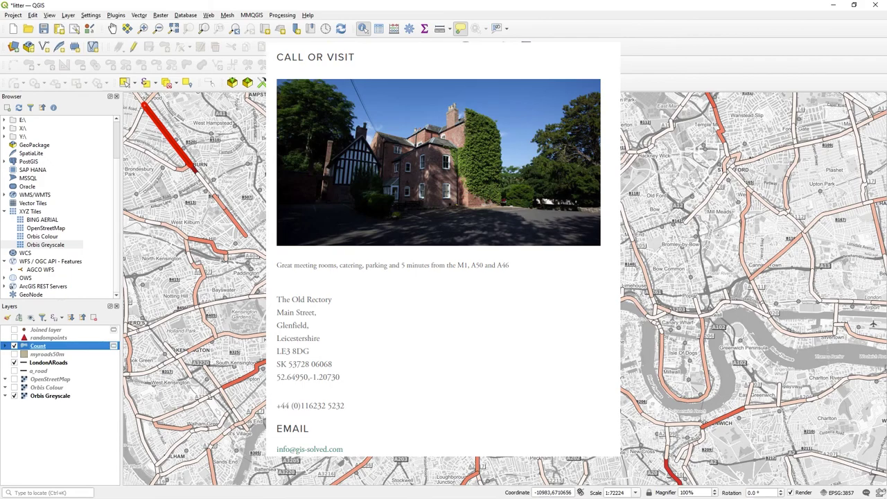
left_click(139, 14)
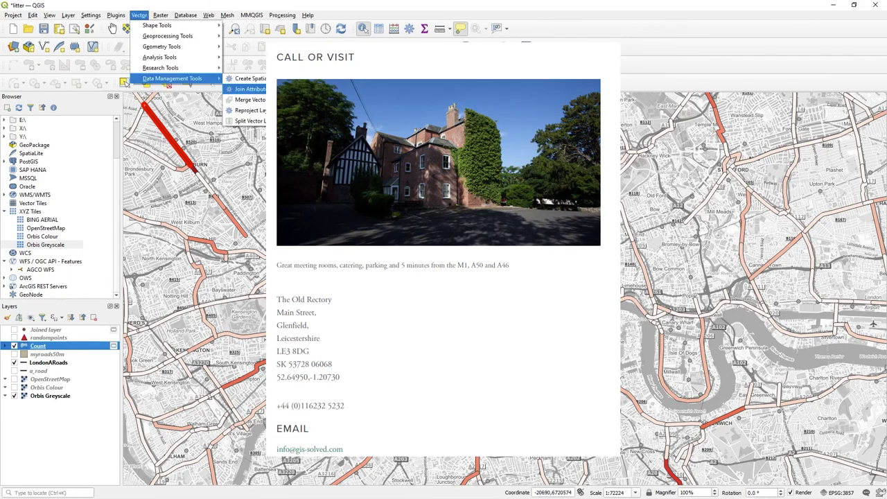